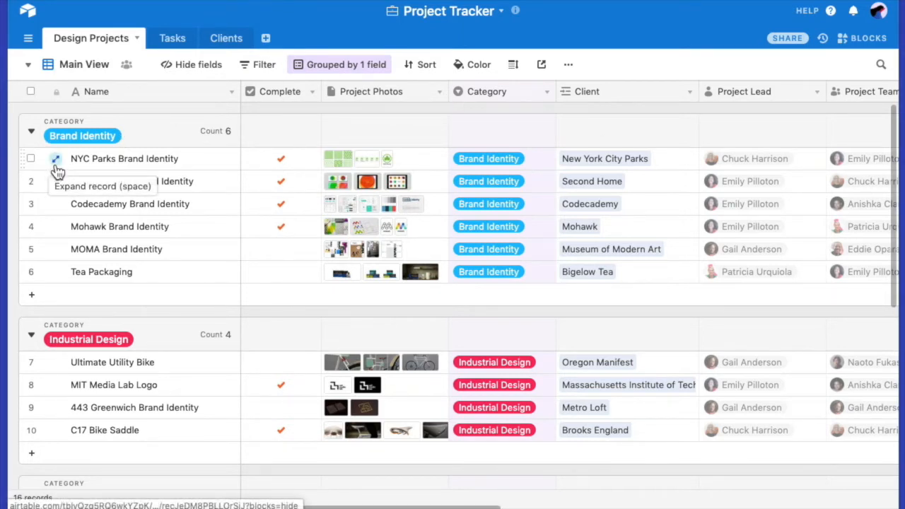
Step: Expand the NYC Parks Brand Identity record, review its fields from photos down to linked tasks, and close it
click(56, 167)
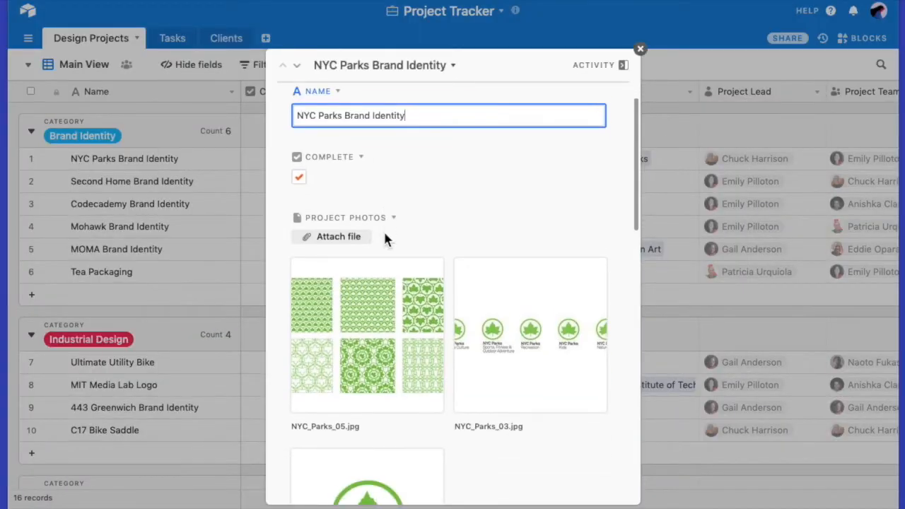
scroll(386, 238, down, 5)
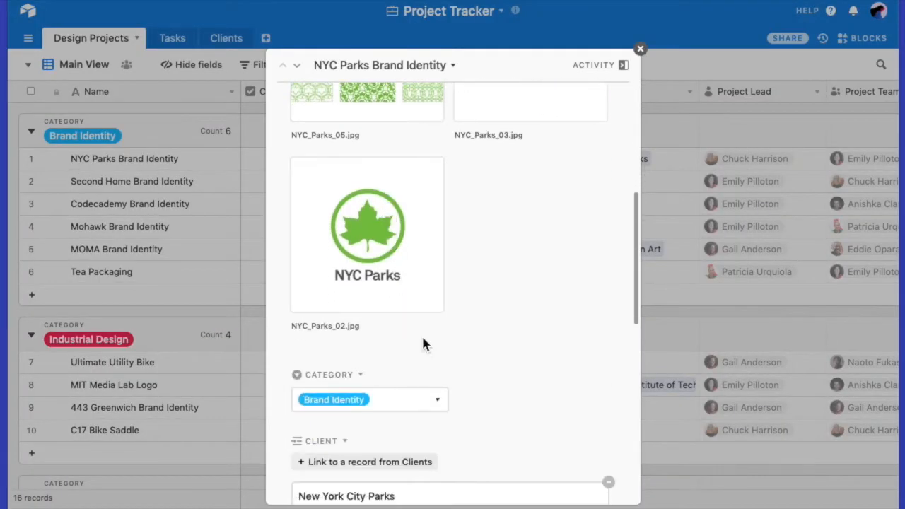
scroll(444, 367, down, 4)
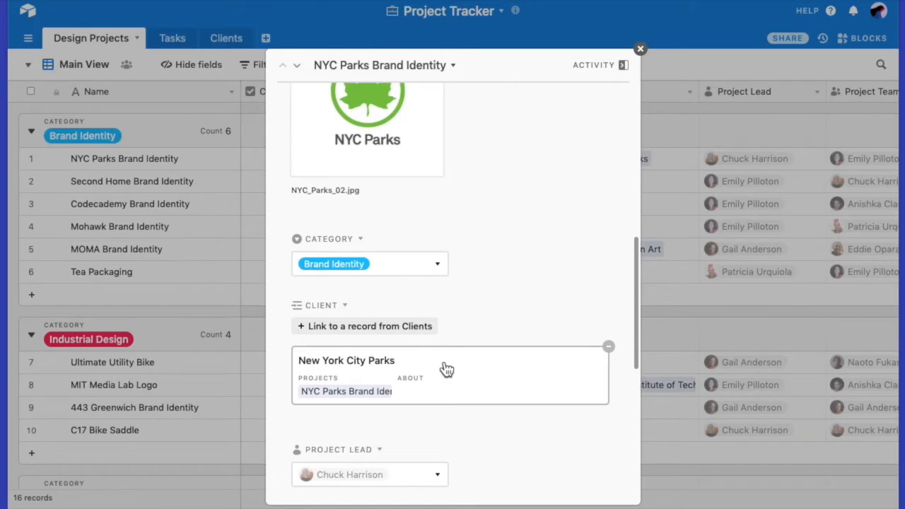
scroll(445, 369, down, 5)
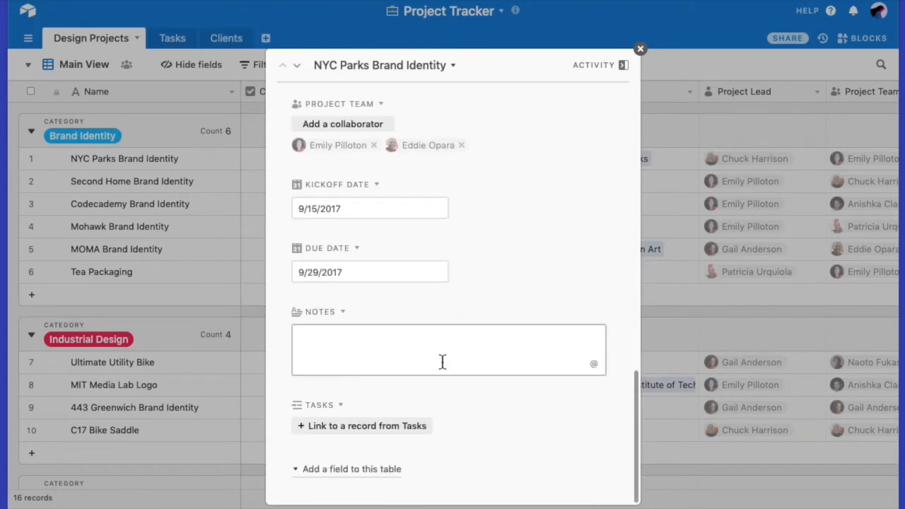
click(640, 49)
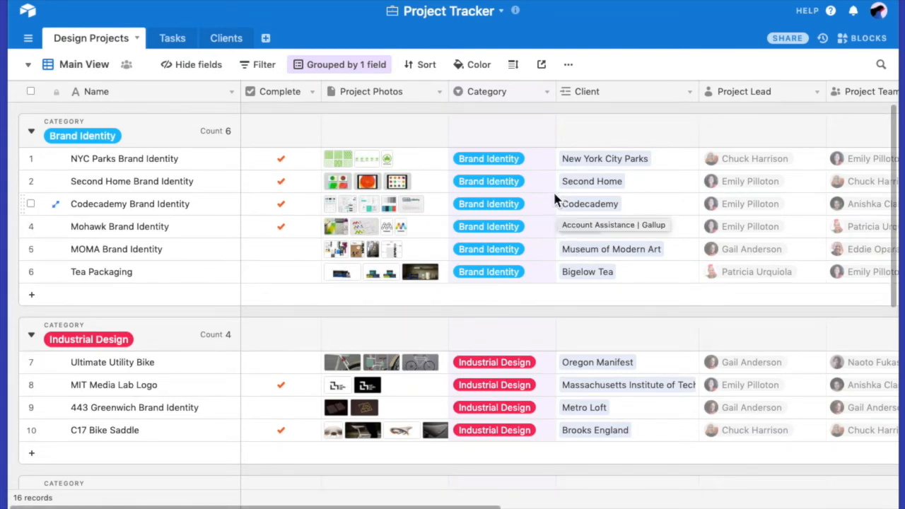
Step: Create a category option named New Option for the NYC Parks Brand Identity record and check its new group
click(542, 157)
click(546, 161)
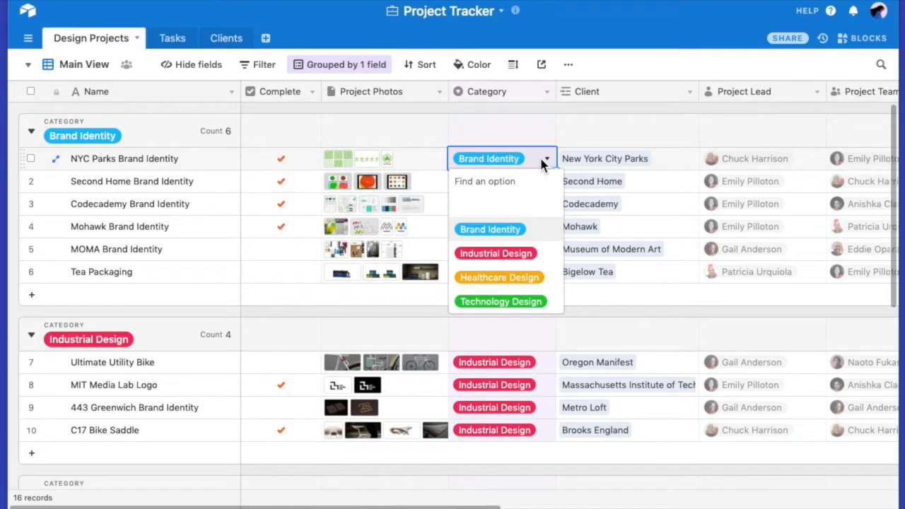
text(New )
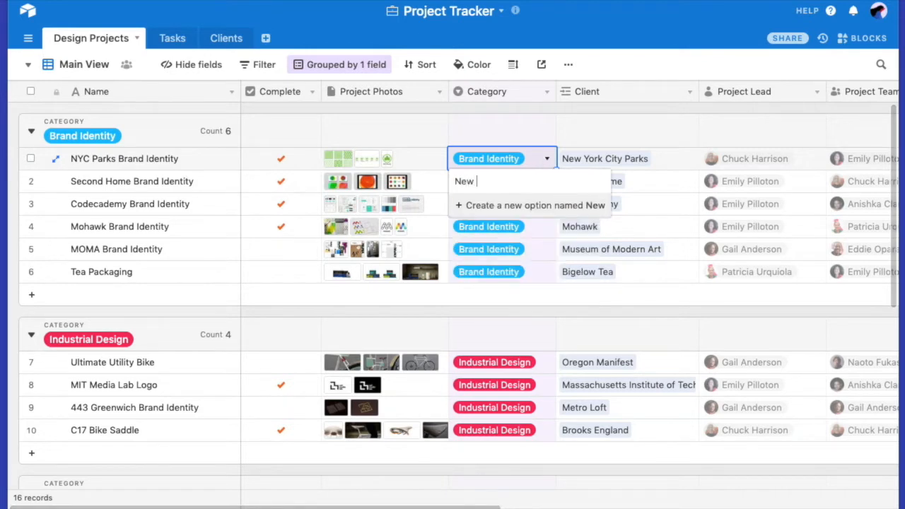
text(Option)
key(Return)
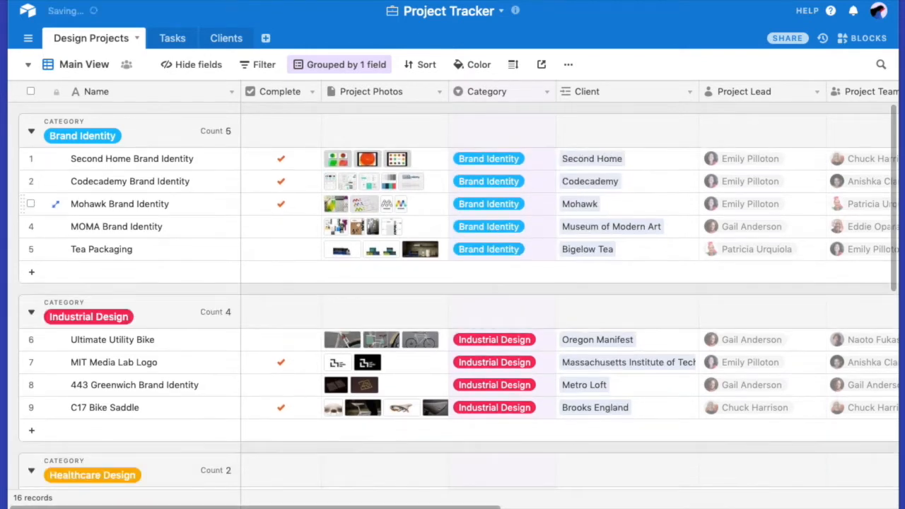
scroll(461, 305, down, 10)
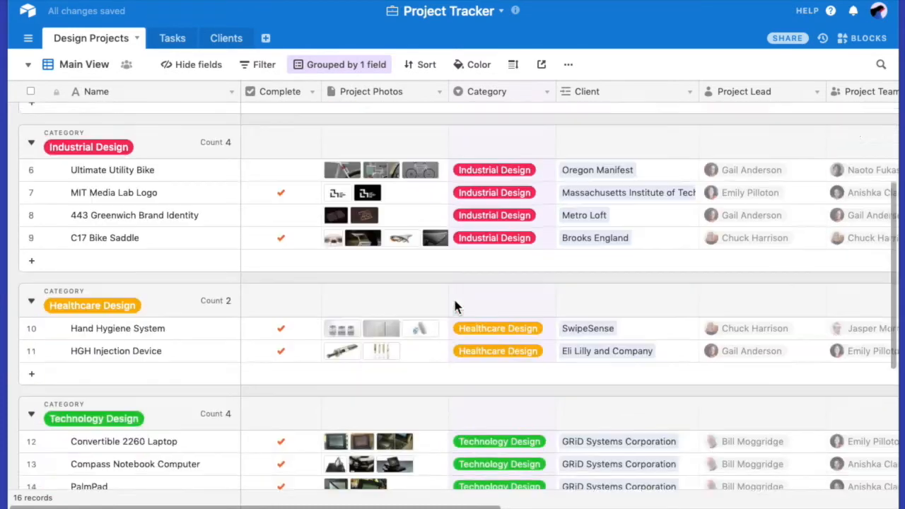
scroll(457, 306, down, 1)
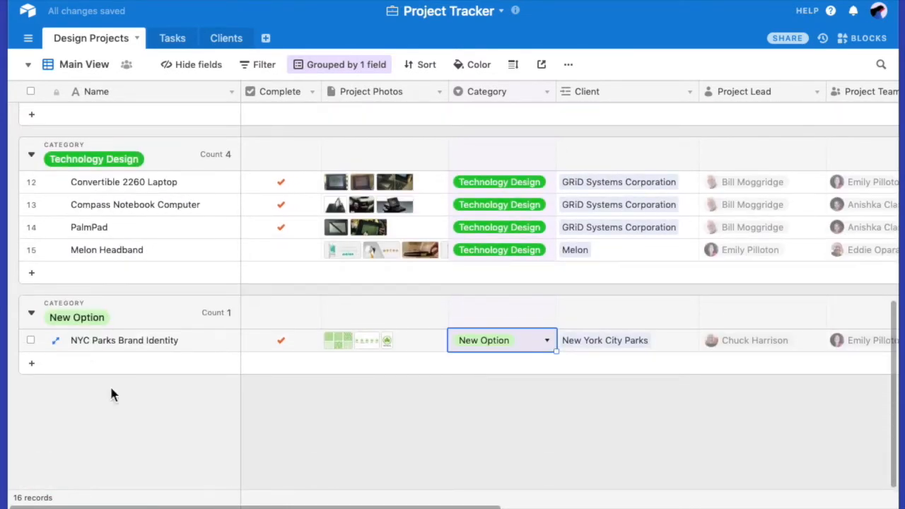
Step: View the available category options for the Second Home Brand Identity record without changing its category
scroll(353, 428, up, 10)
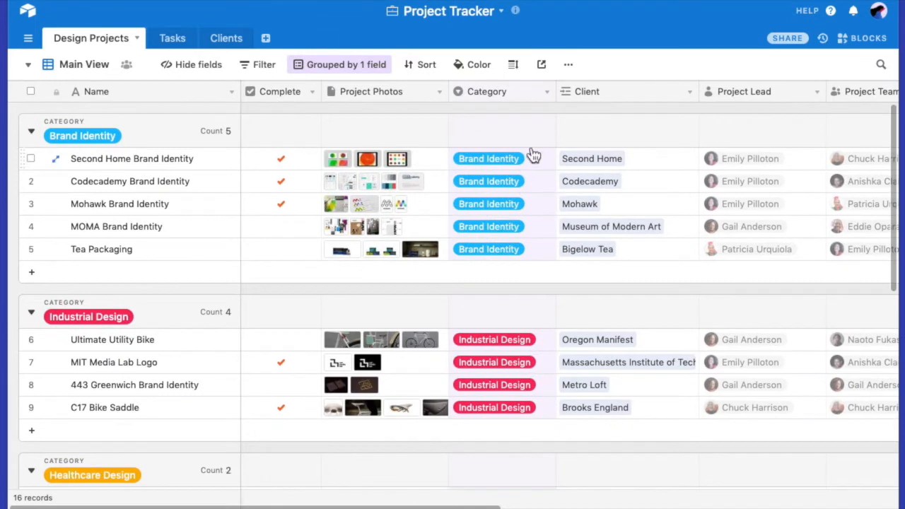
click(534, 157)
click(535, 159)
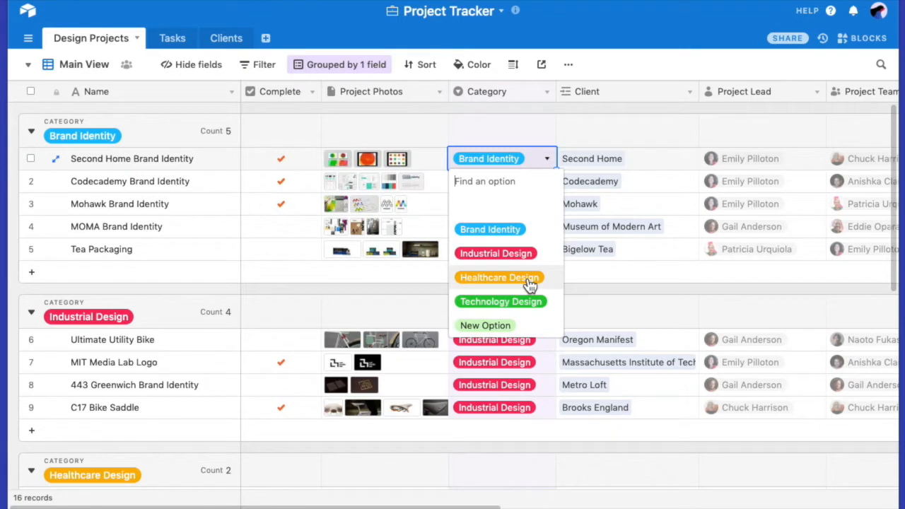
click(353, 282)
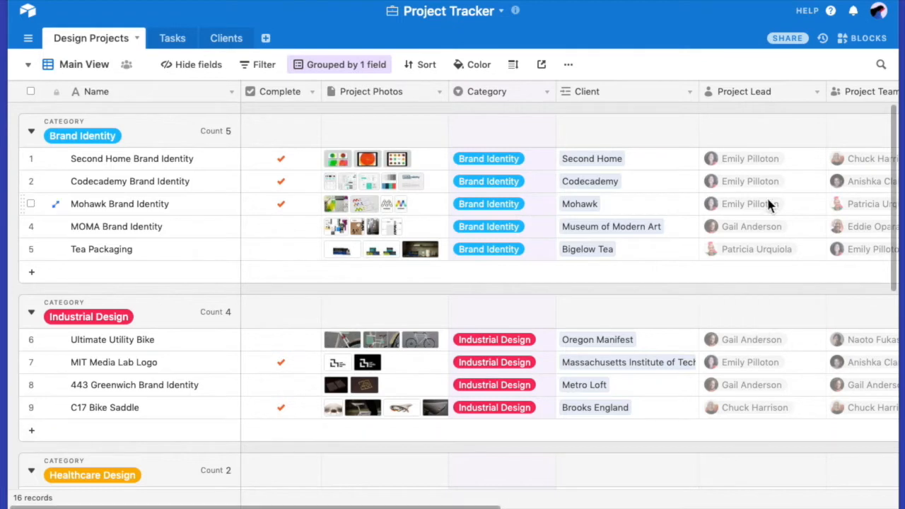
Step: Assign the only available collaborator as project lead of the Second Home Brand Identity record
scroll(764, 212, right, 3)
scroll(763, 221, right, 2)
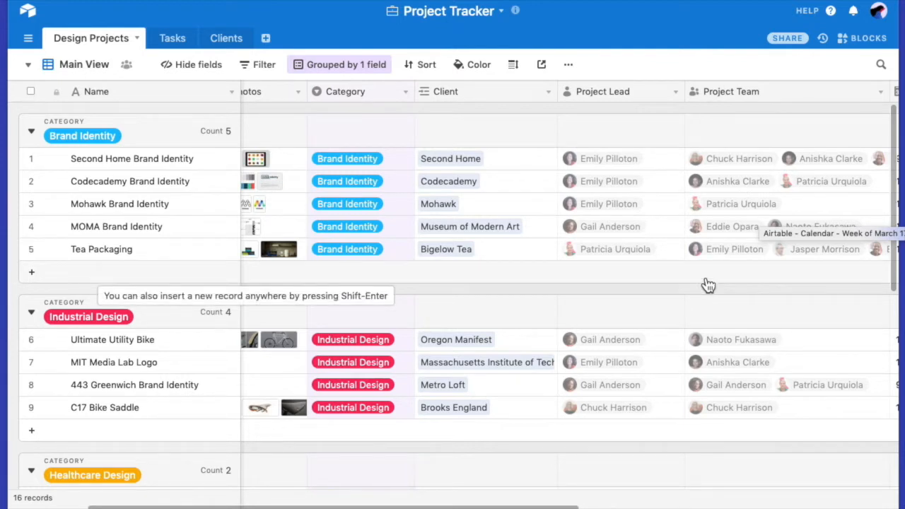
click(669, 162)
click(674, 162)
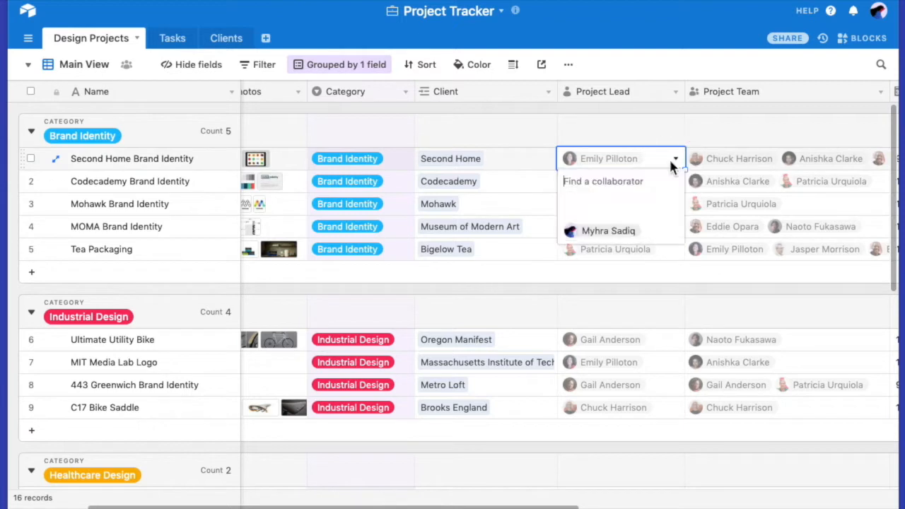
click(655, 233)
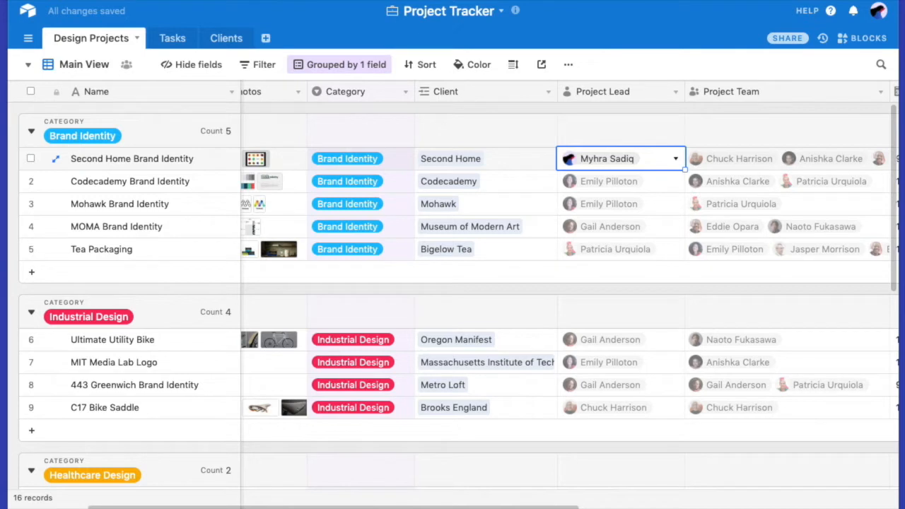
Step: Open the Project Team field's settings, browse the field types including the Collaborator description, and leave without changes
scroll(788, 337, right, 3)
scroll(786, 328, right, 2)
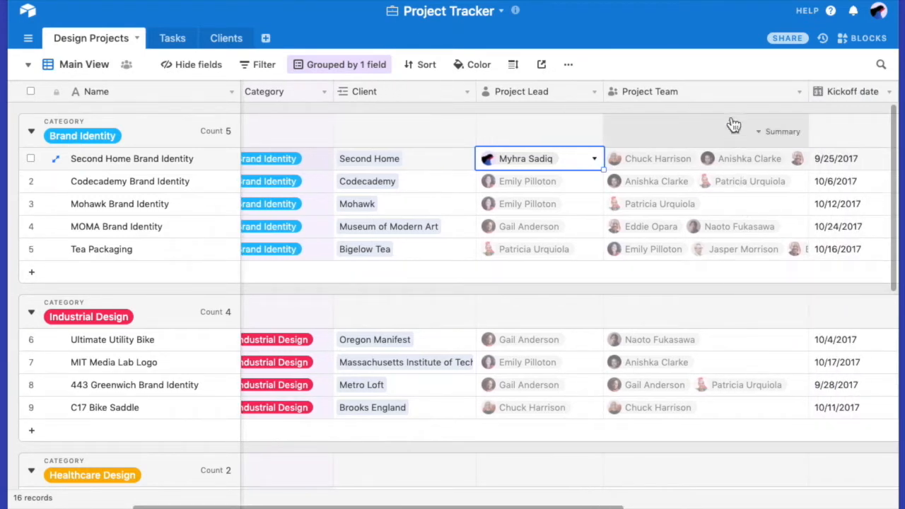
double_click(722, 97)
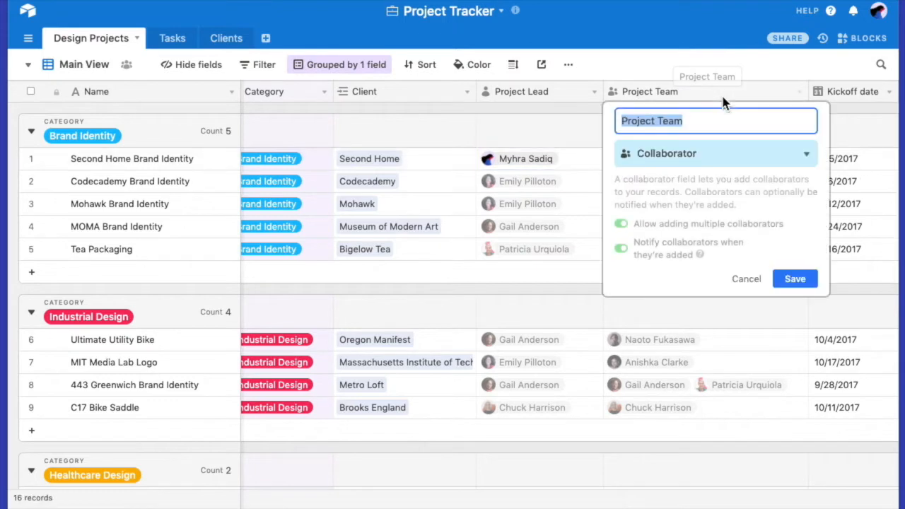
click(809, 162)
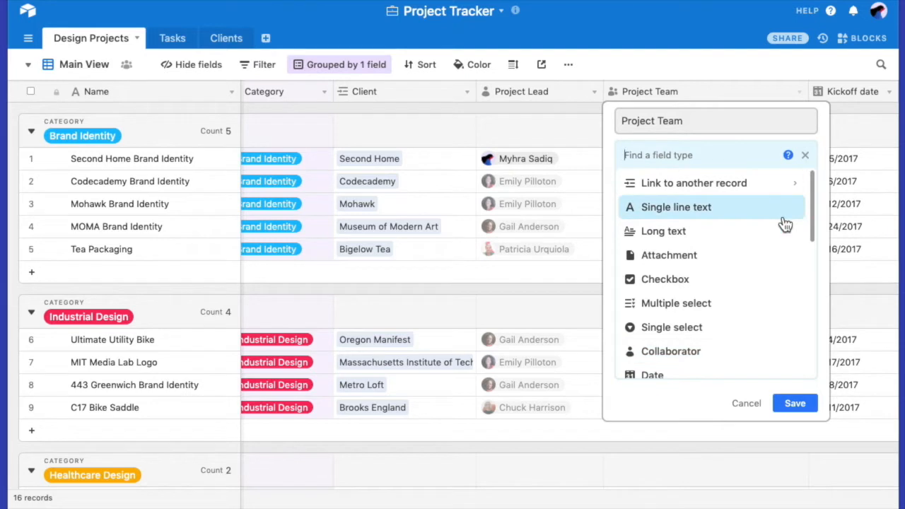
scroll(785, 225, down, 4)
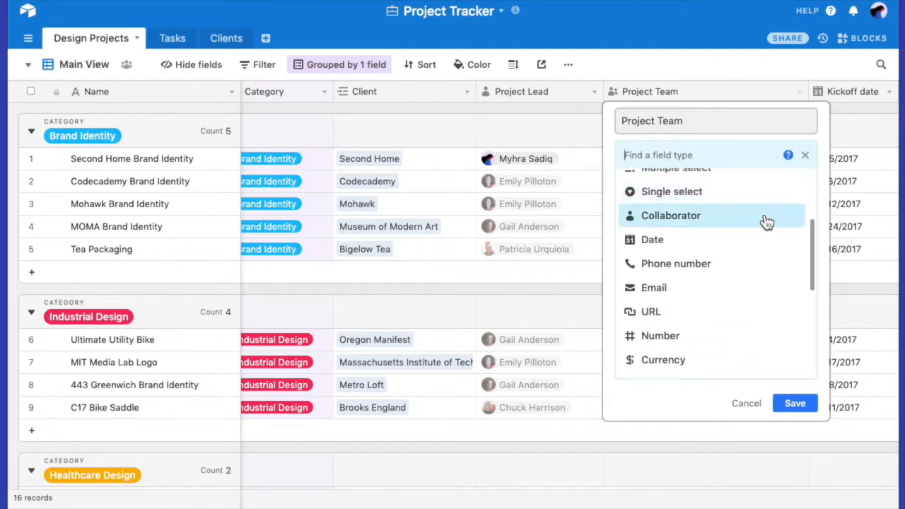
mouse_move(767, 223)
mouse_move(668, 228)
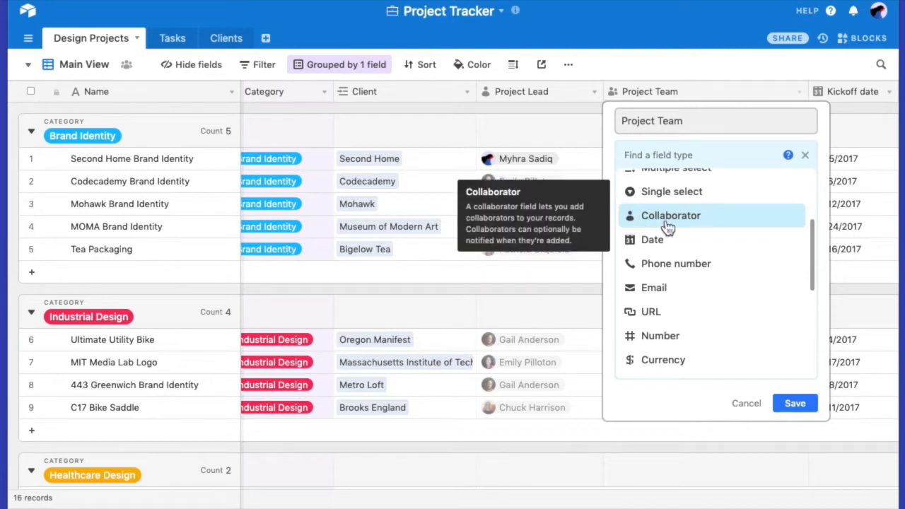
click(528, 362)
Step: Add a single line text field named New Field after the Tasks field
scroll(718, 258, right, 4)
scroll(720, 257, right, 5)
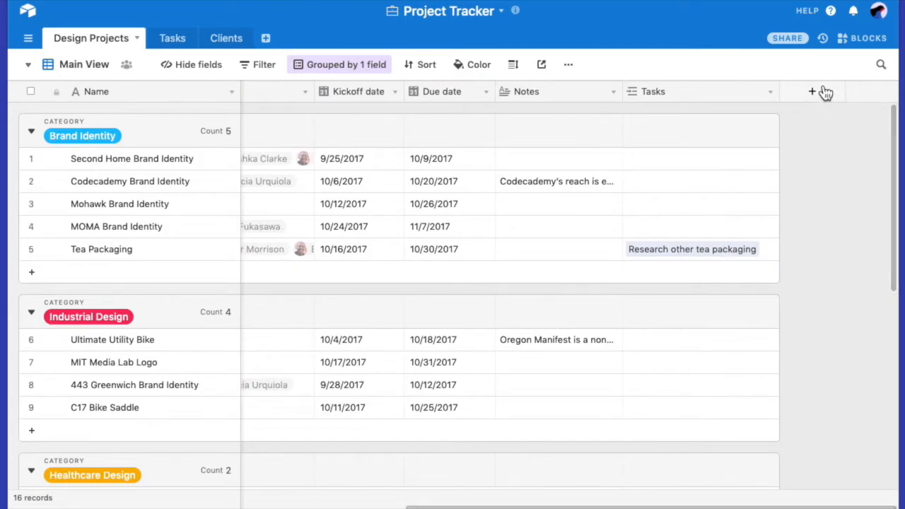
click(824, 96)
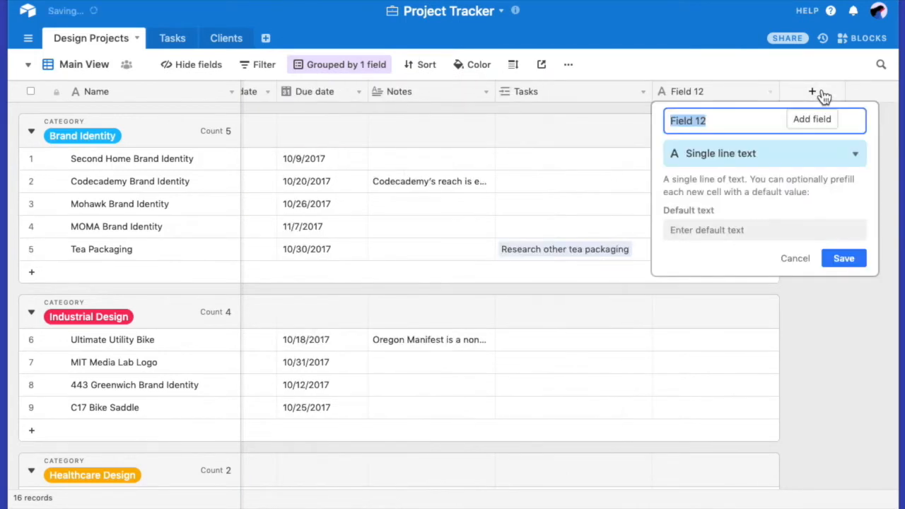
text(New Field)
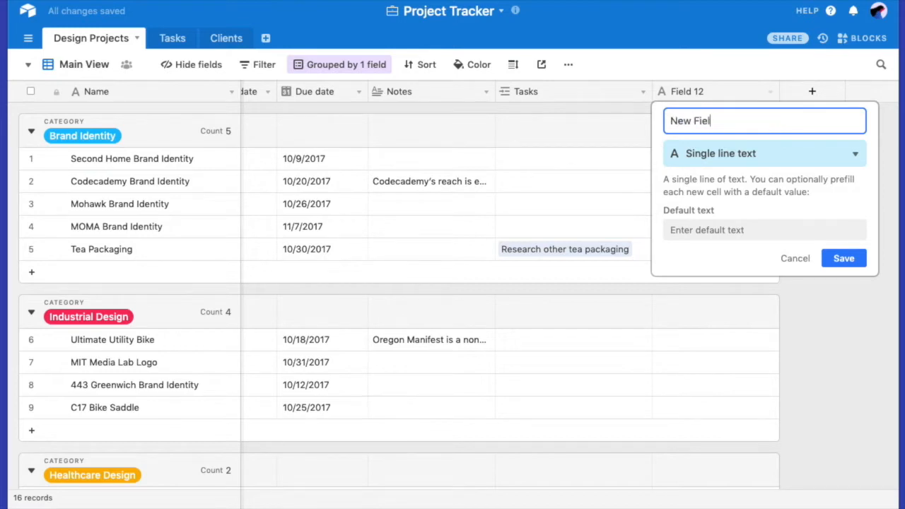
key(Return)
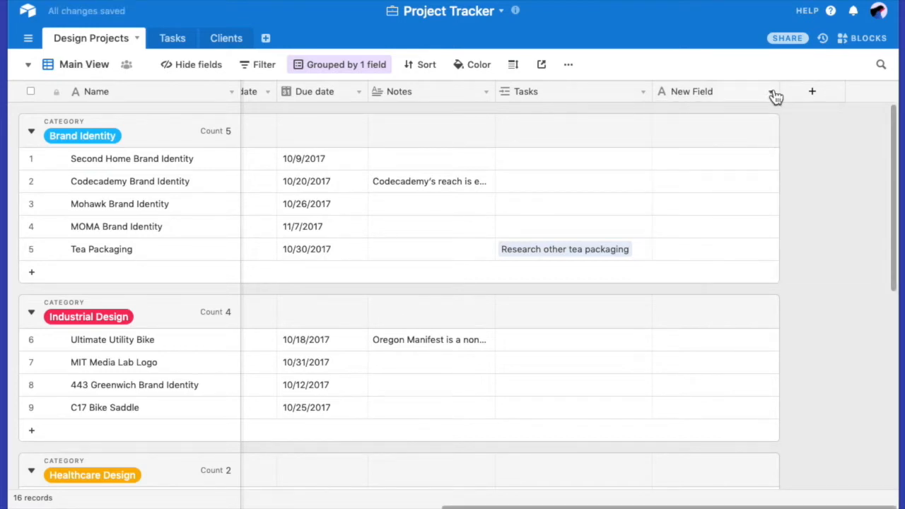
Step: Delete the field named New Field from the Design Projects table
click(773, 92)
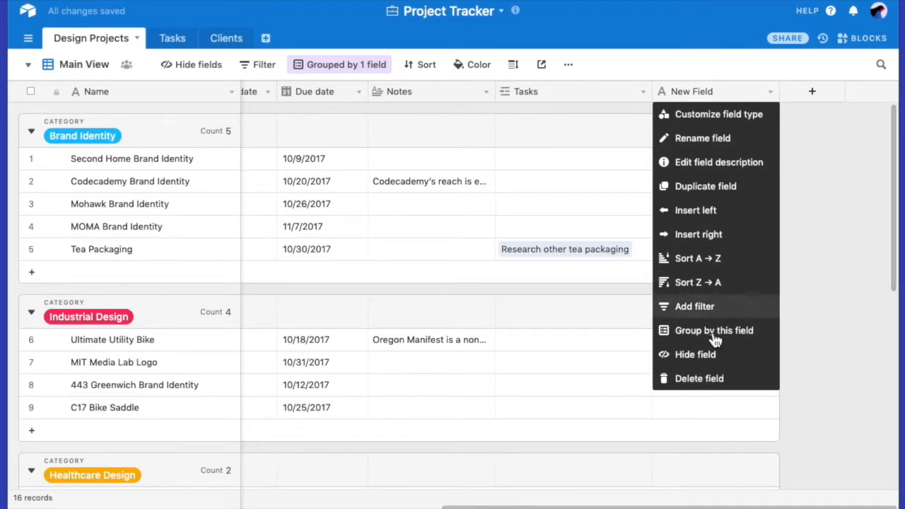
click(704, 382)
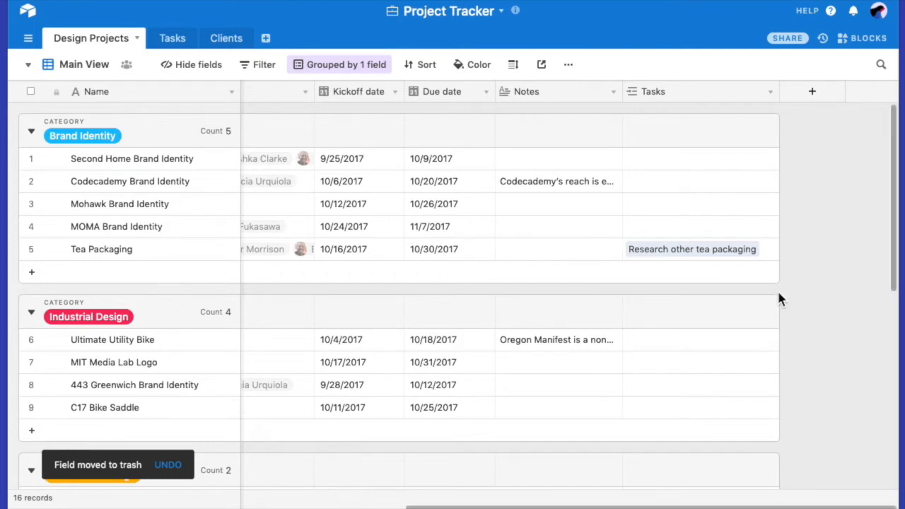
Step: Open the linked task Research other tea packaging from the Tea Packaging project's Tasks field
click(750, 258)
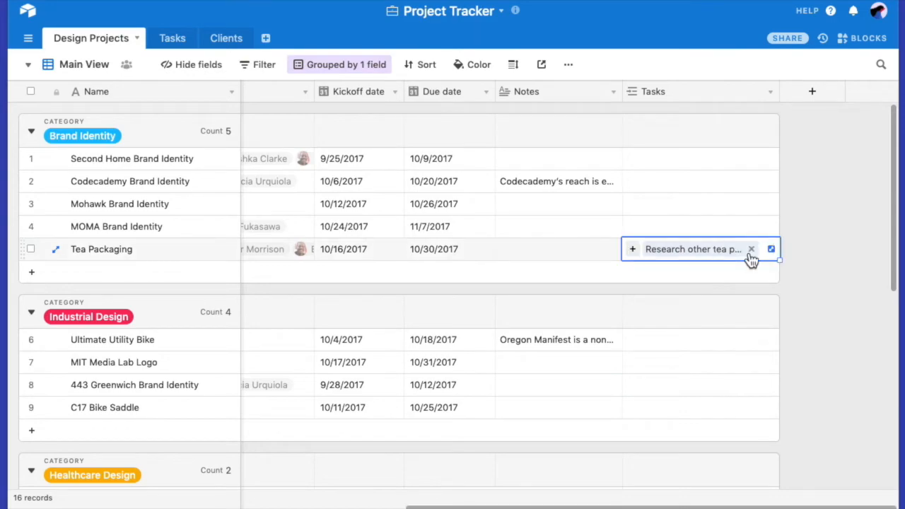
click(736, 259)
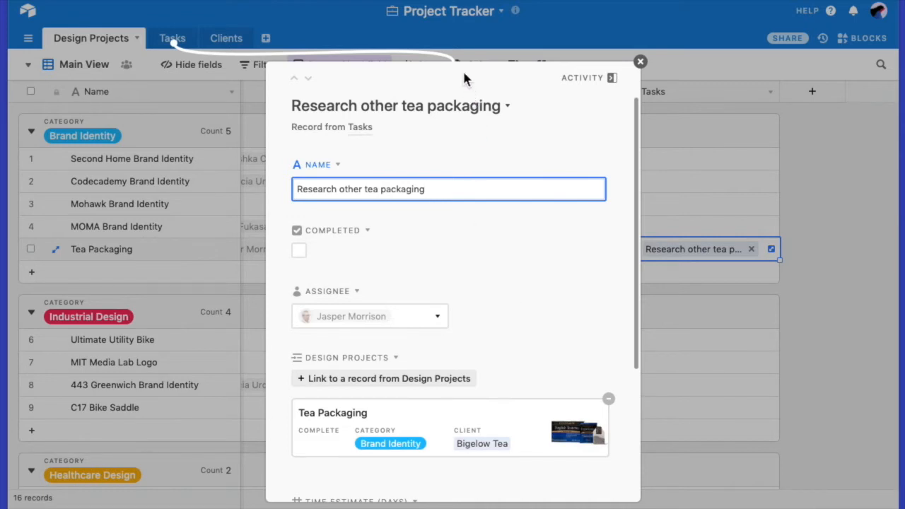
Step: In the Tasks table, open the project linked to Research other tea packaging and rename it Tea Packaging Part 2
click(168, 44)
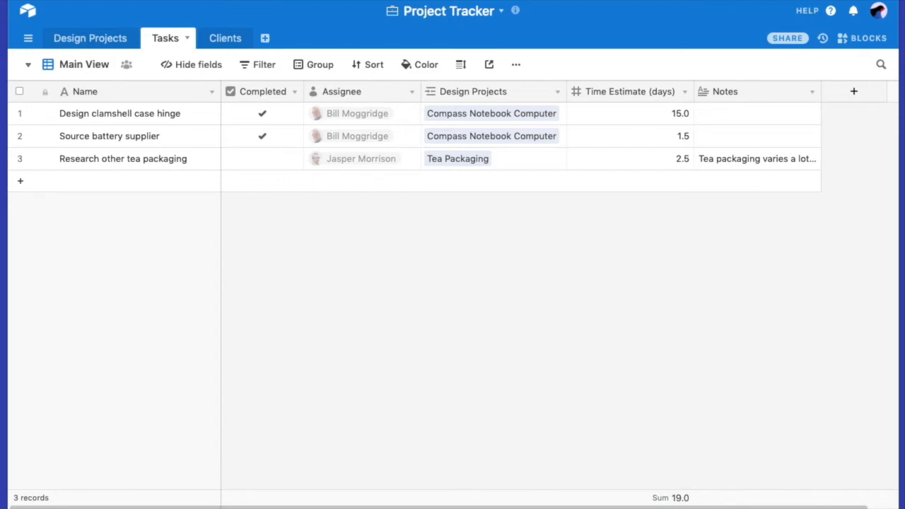
click(468, 161)
click(467, 162)
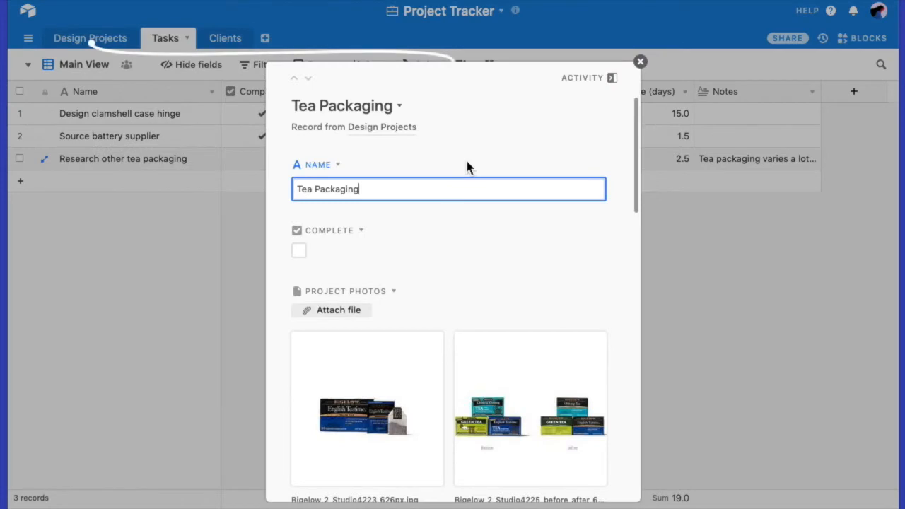
text(PArt)
key(BackSpace)
key(BackSpace)
key(BackSpace)
text(art 2)
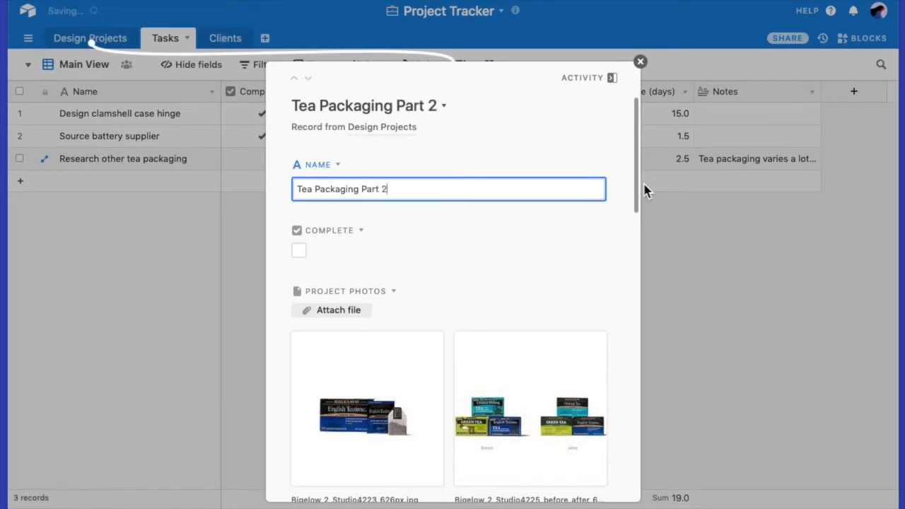
click(740, 307)
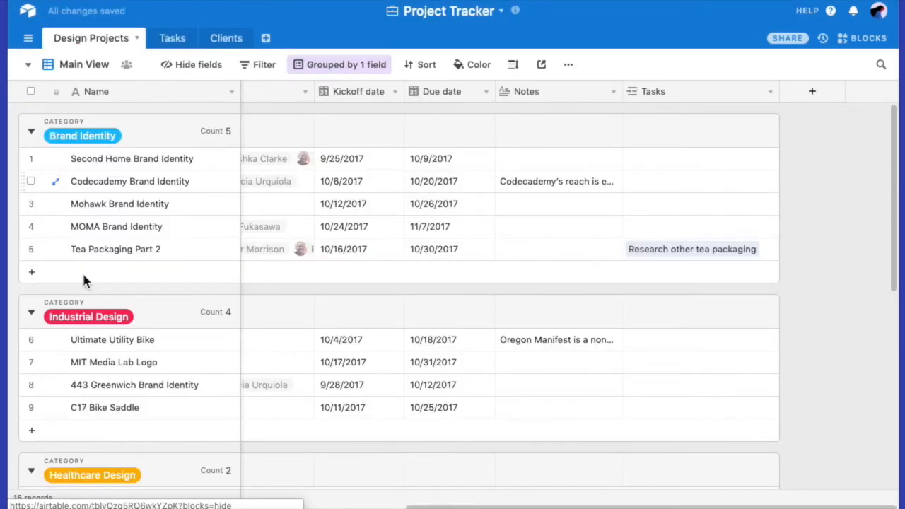
Step: Expand the Tea Packaging Part 2 record in Design Projects and show its activity history
click(118, 254)
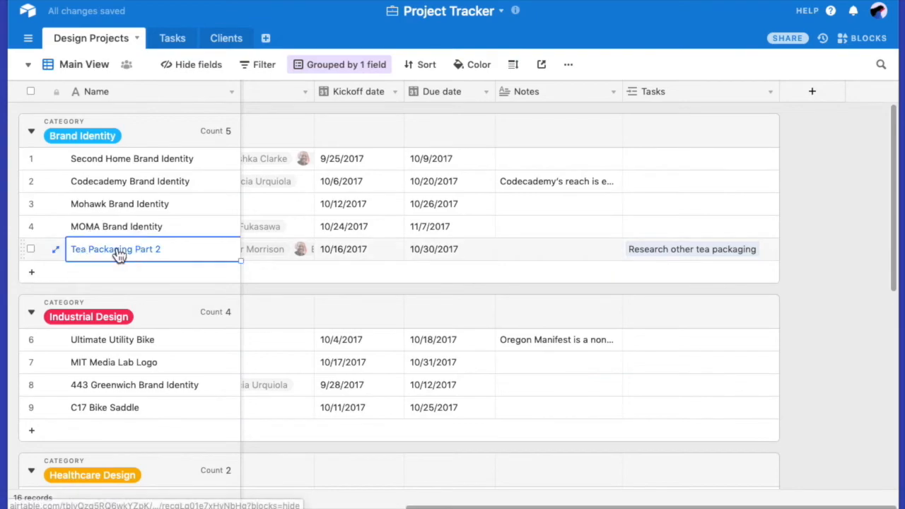
click(54, 249)
click(612, 65)
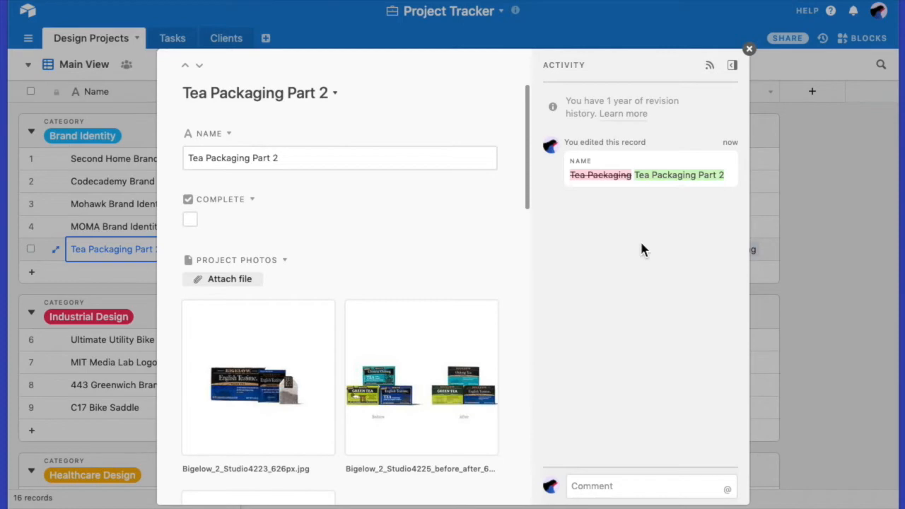
Step: Close the expanded record, look at the Tasks table, and return to the Design Projects table
click(750, 48)
click(172, 40)
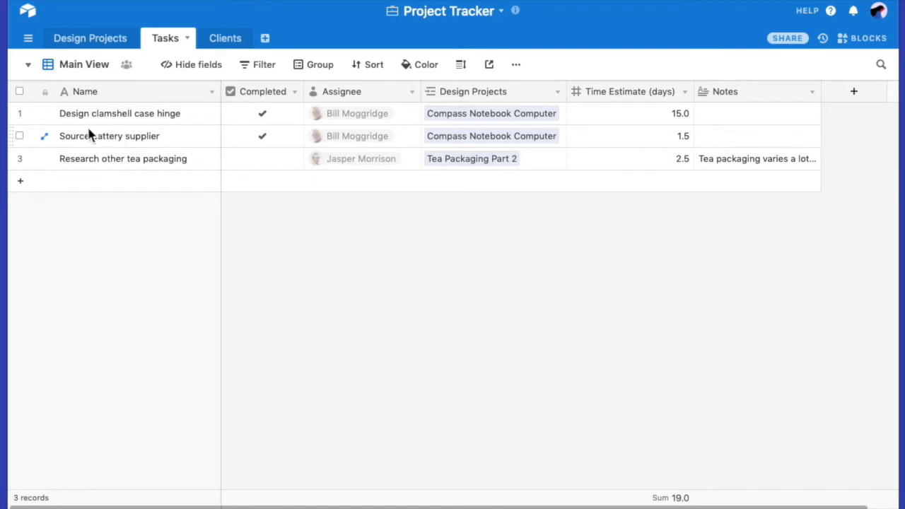
click(82, 47)
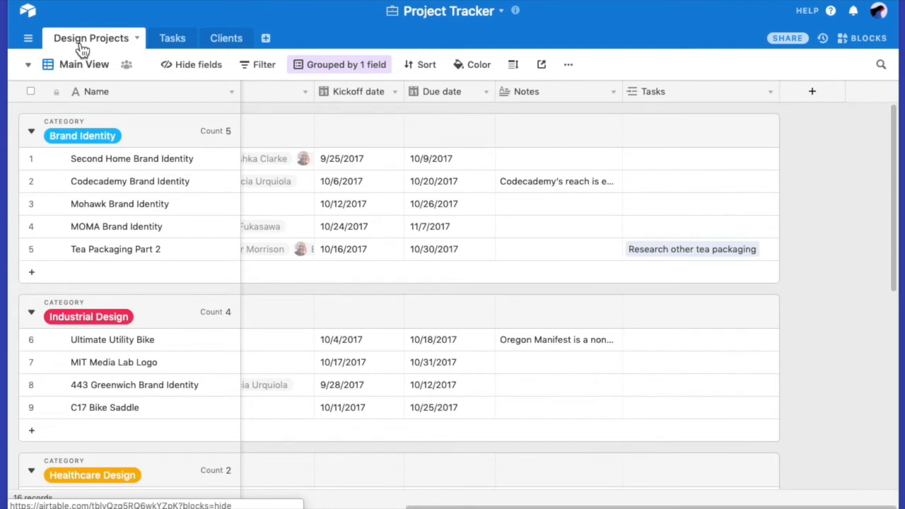
Step: Group the Design Projects records in Main View by Project Lead
scroll(262, 149, left, 5)
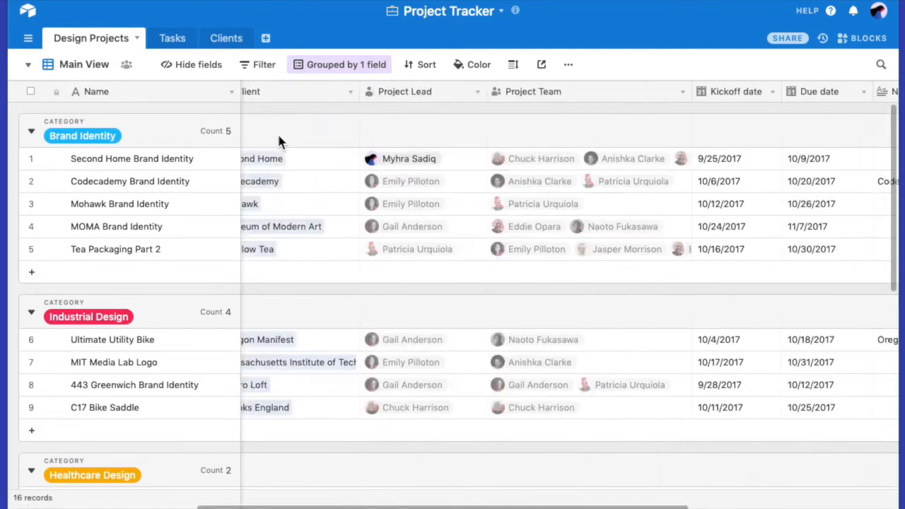
scroll(279, 142, left, 3)
click(377, 71)
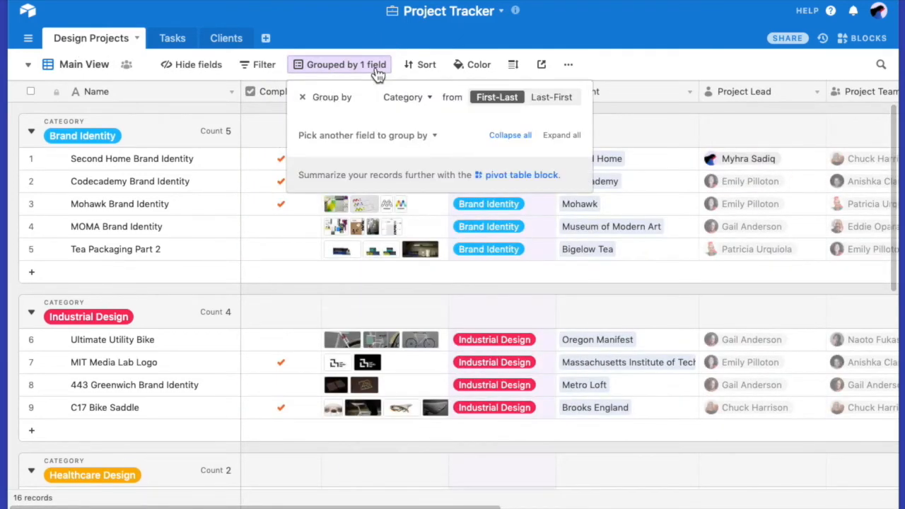
click(429, 104)
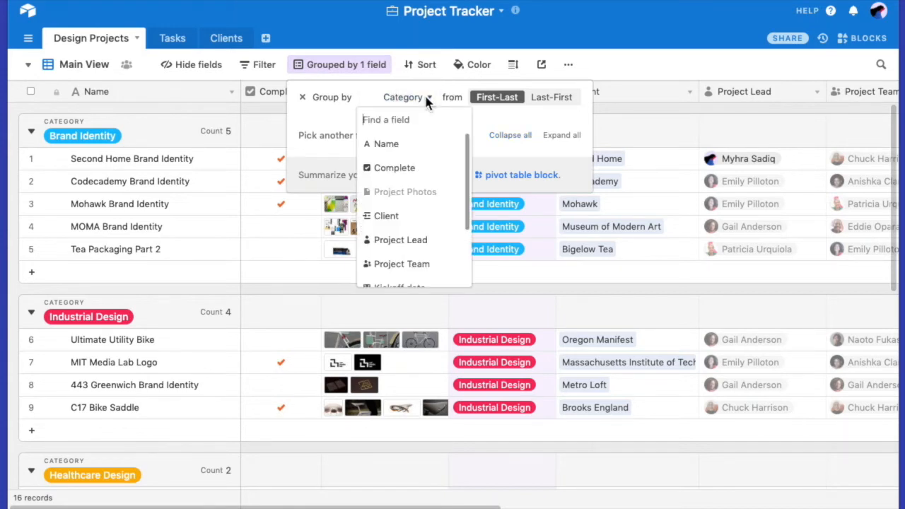
scroll(399, 223, down, 2)
scroll(400, 223, down, 1)
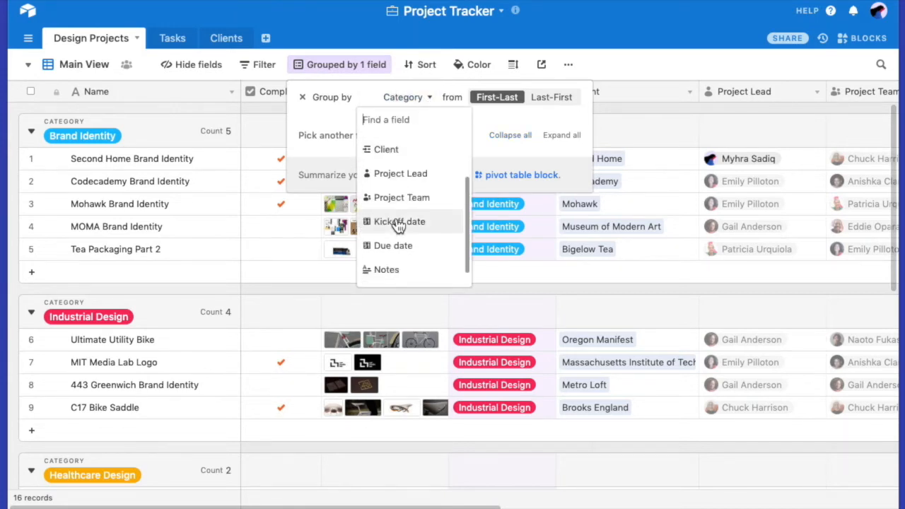
click(407, 173)
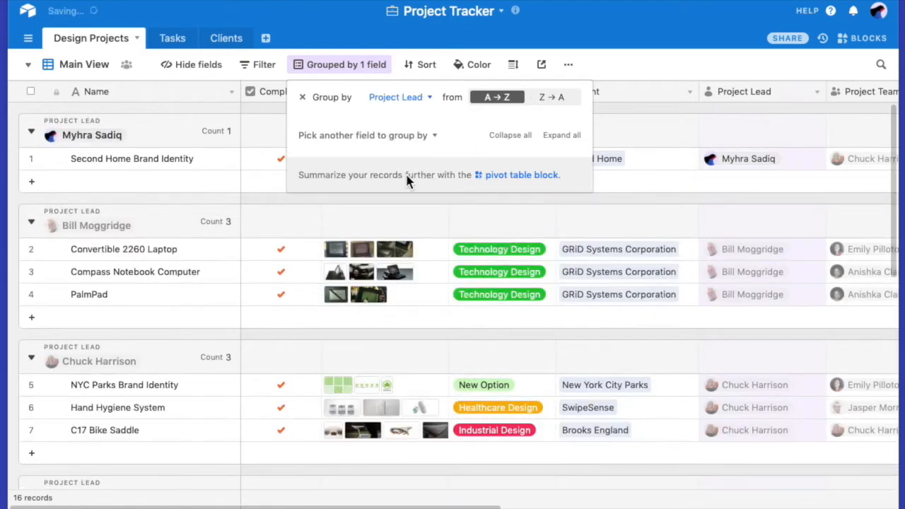
Step: Change the Main View grouping to Due date
click(403, 99)
scroll(394, 223, down, 3)
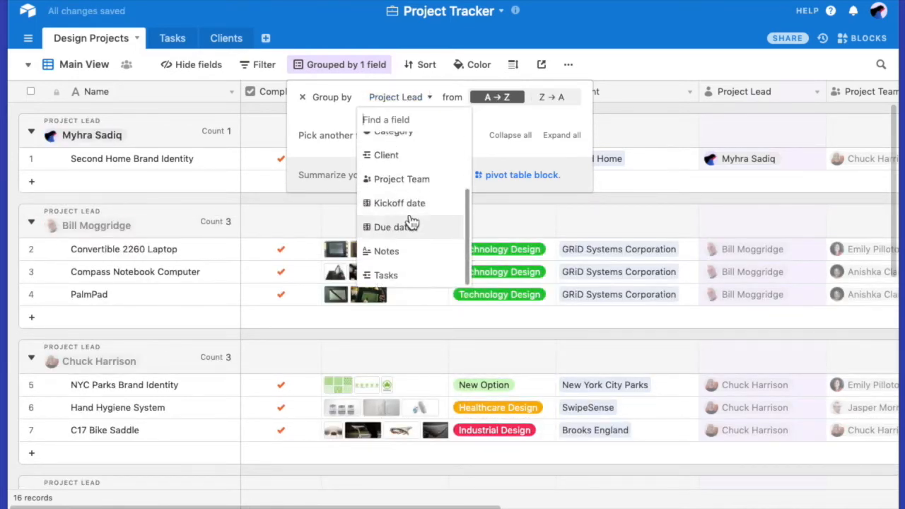
click(422, 232)
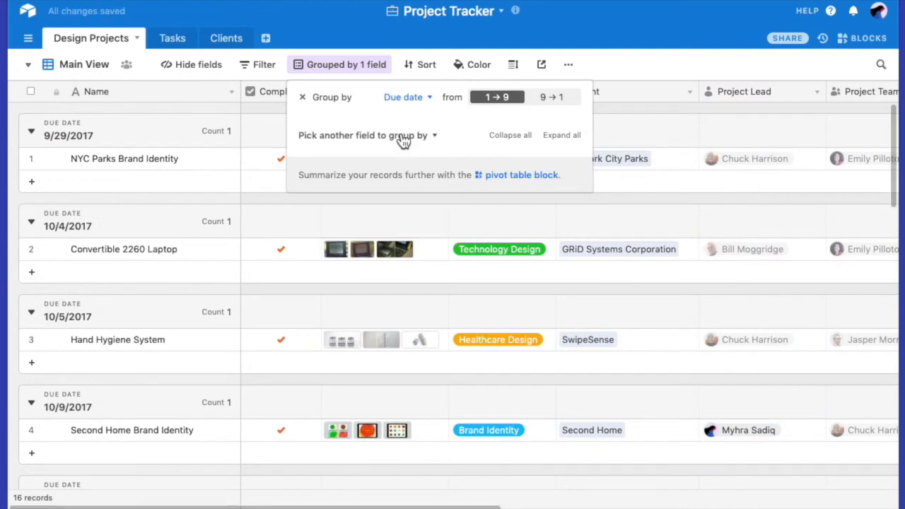
Step: Set the Main View grouping back to Category and close the grouping options
click(403, 97)
scroll(404, 205, down, 1)
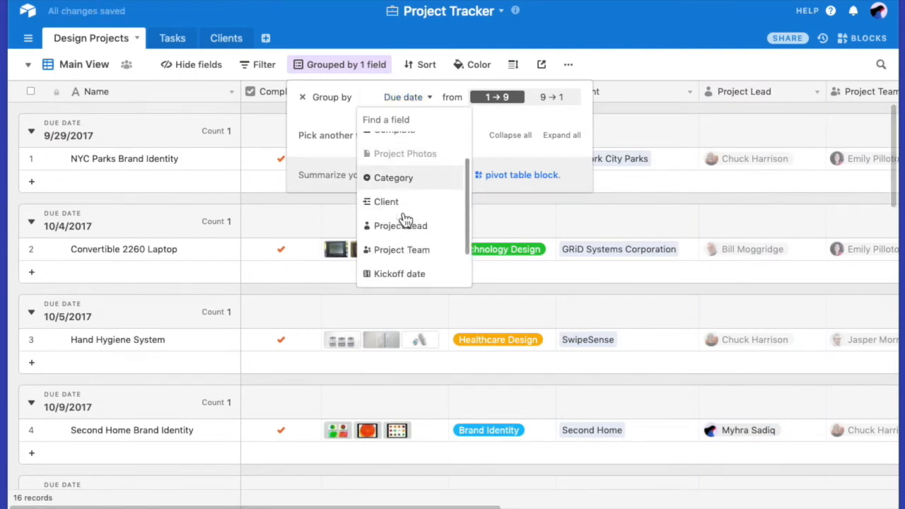
click(414, 179)
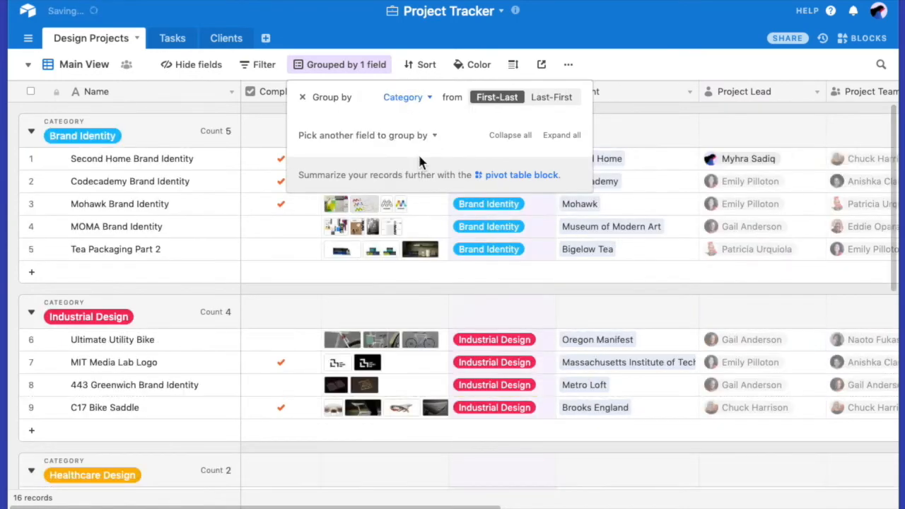
click(431, 39)
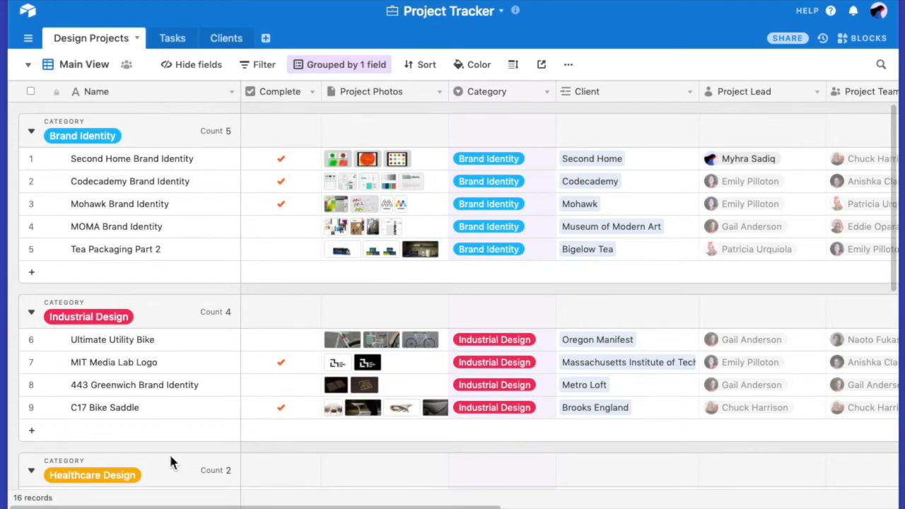
Step: In the Incomplete projects by leader view, set the Complete filter condition to checked and restore it to unchecked
click(64, 67)
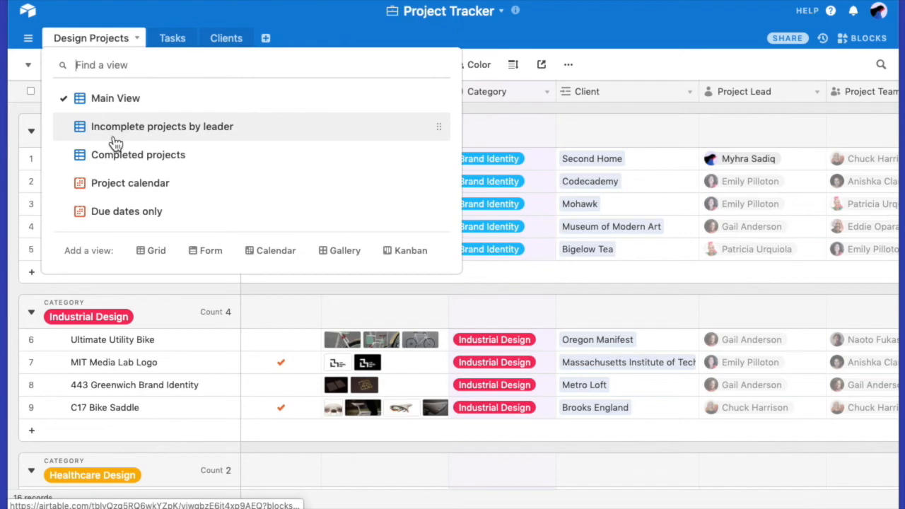
click(114, 138)
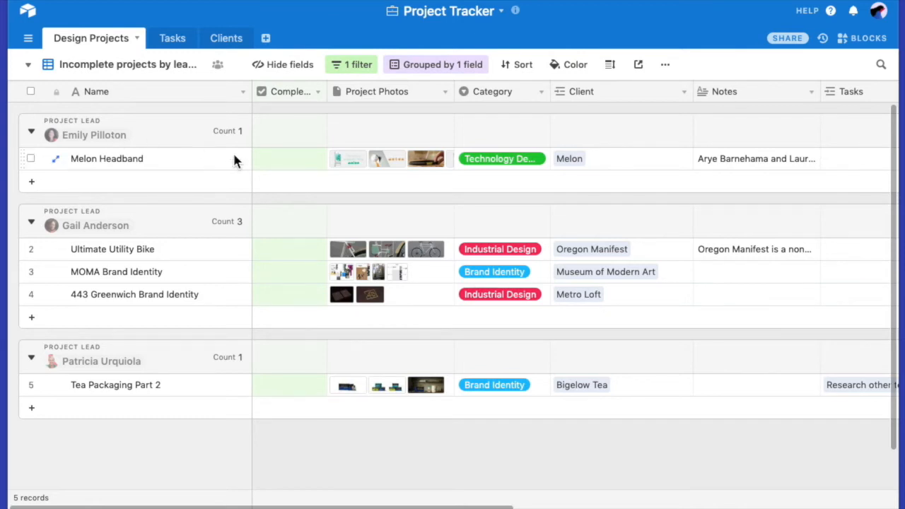
click(362, 65)
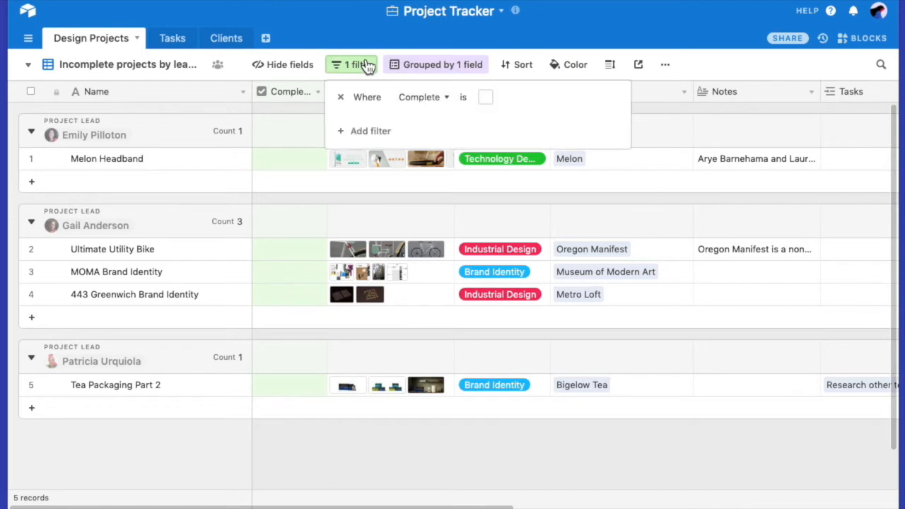
click(492, 105)
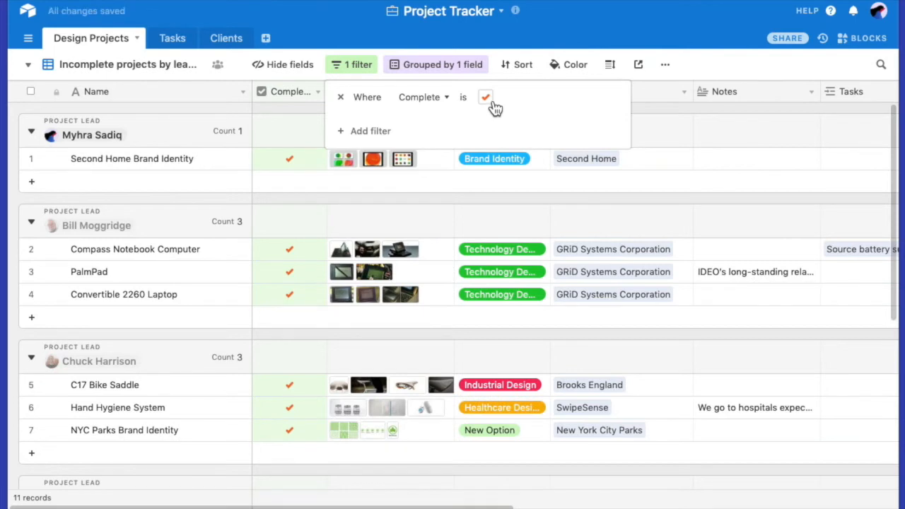
click(493, 104)
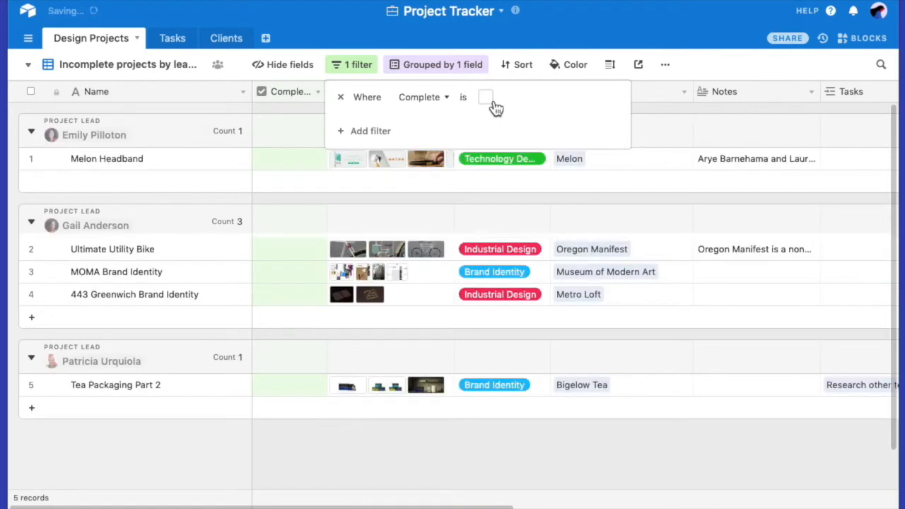
Step: Switch to the Completed projects view and show its filter condition
click(152, 65)
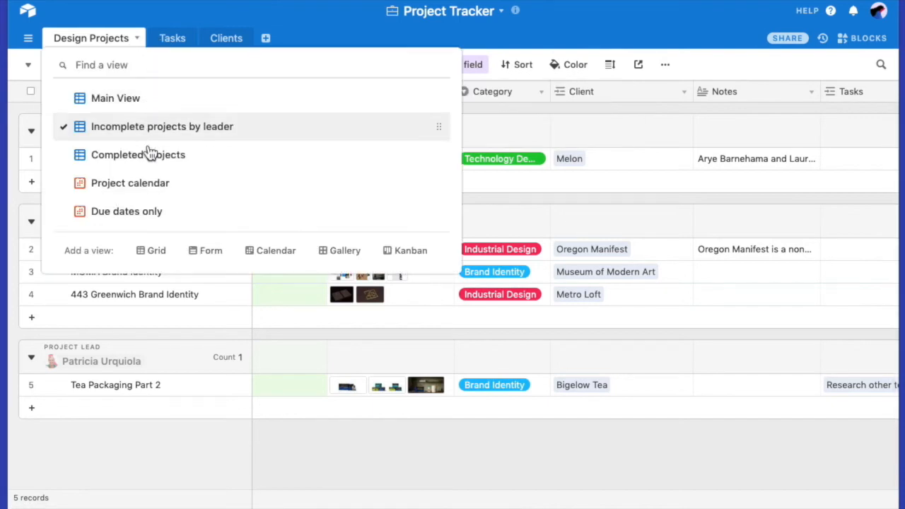
click(148, 154)
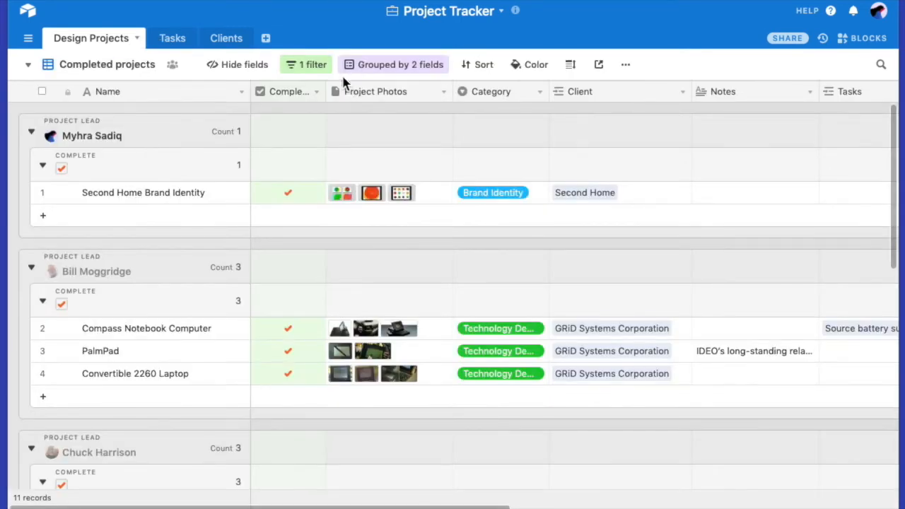
click(320, 69)
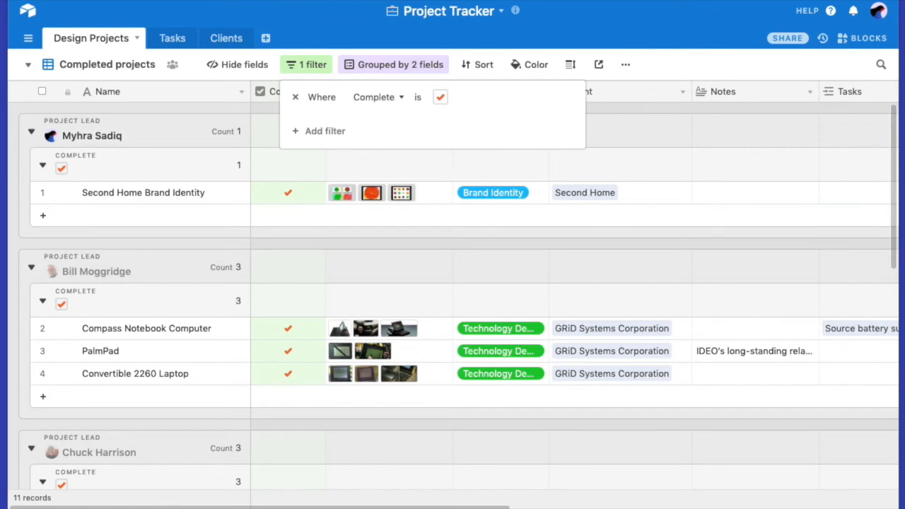
Step: In the Project calendar view, extend the MIT Media Lab Logo project's due date to 11/1/2017
click(137, 70)
click(136, 65)
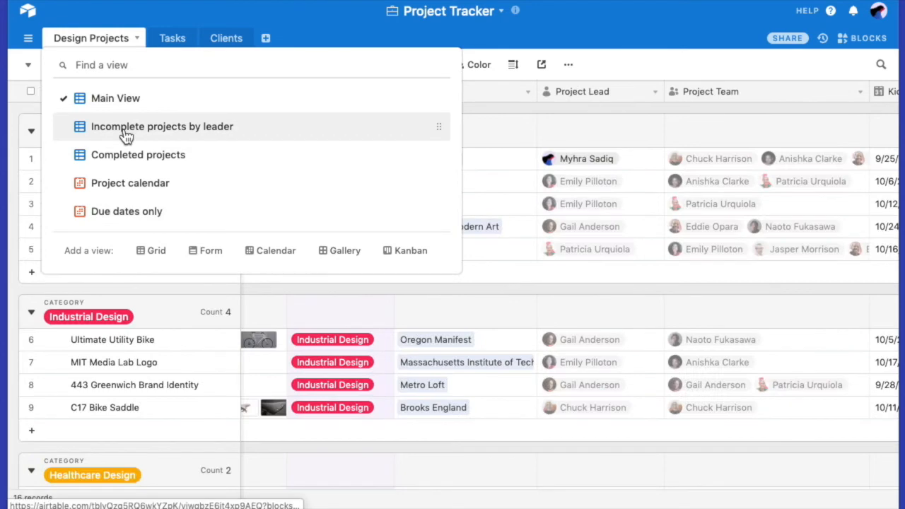
click(124, 181)
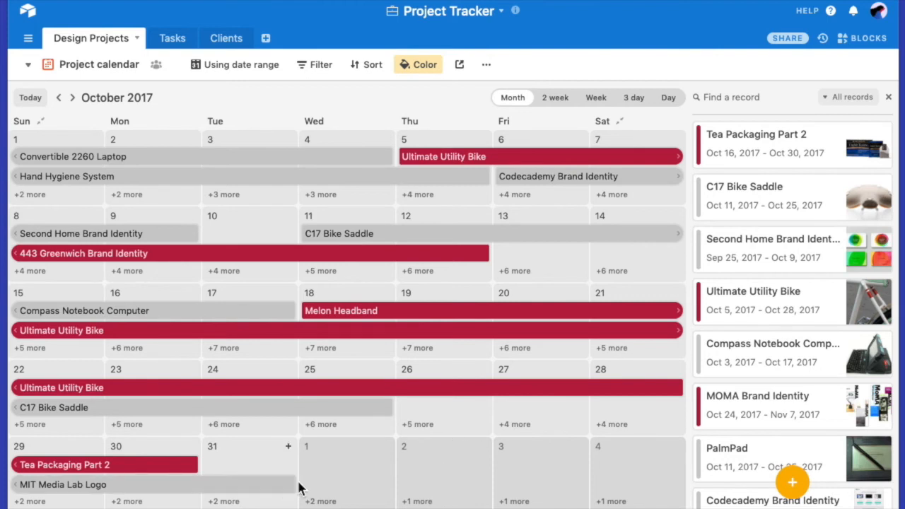
drag(293, 485, 344, 489)
Step: Expand the MIT Media Lab Logo record from the calendar and review its fields and activity history
click(343, 489)
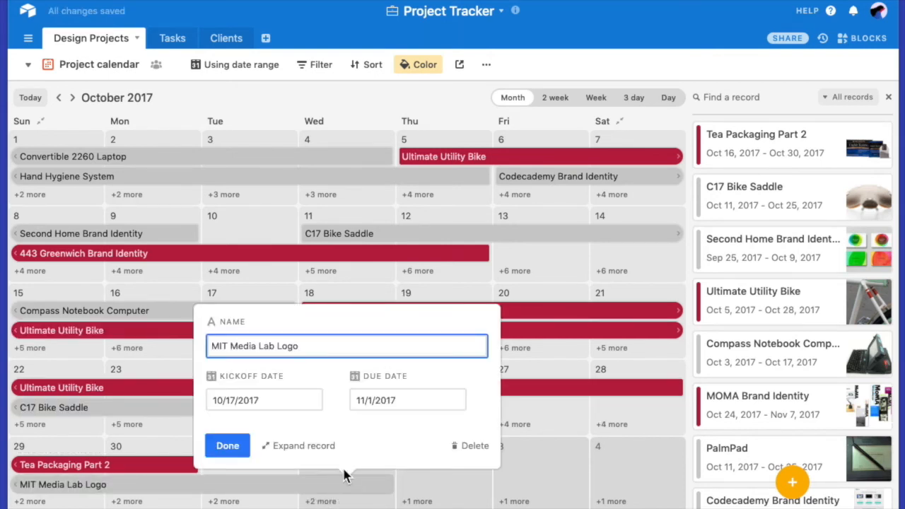
click(263, 449)
scroll(352, 251, down, 5)
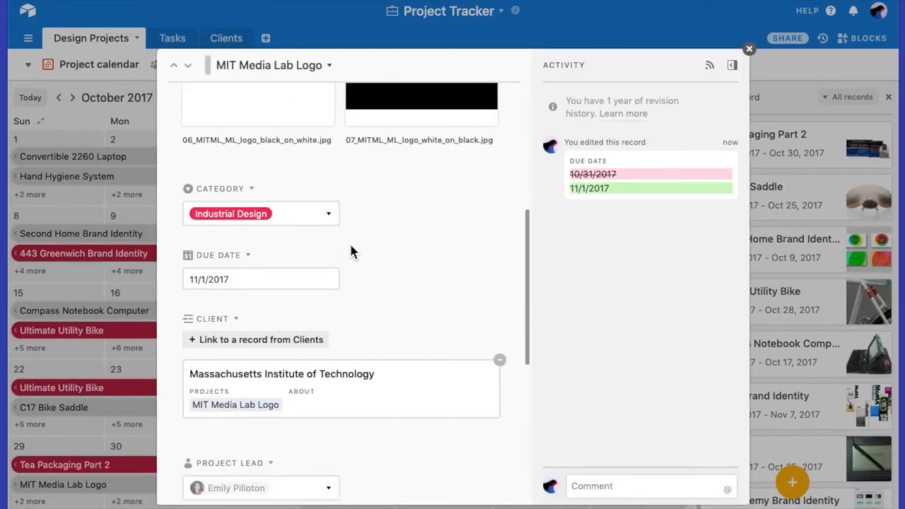
scroll(349, 250, down, 3)
scroll(230, 138, up, 1)
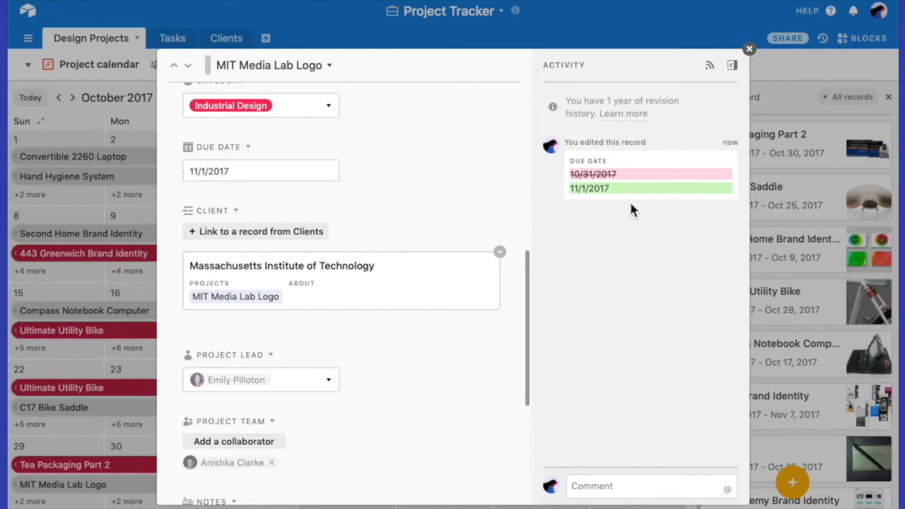
Step: Close the record, return to Main View and check the projects' Kickoff date and Due date values
click(82, 71)
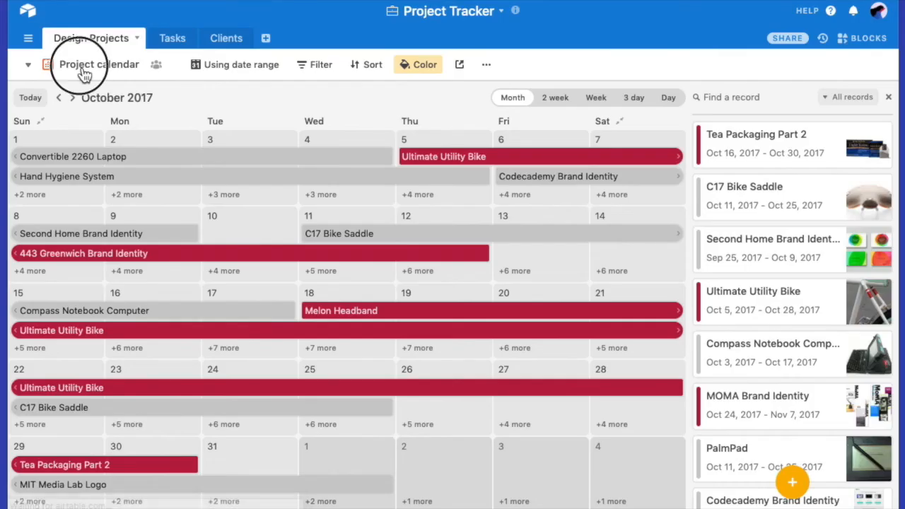
click(89, 97)
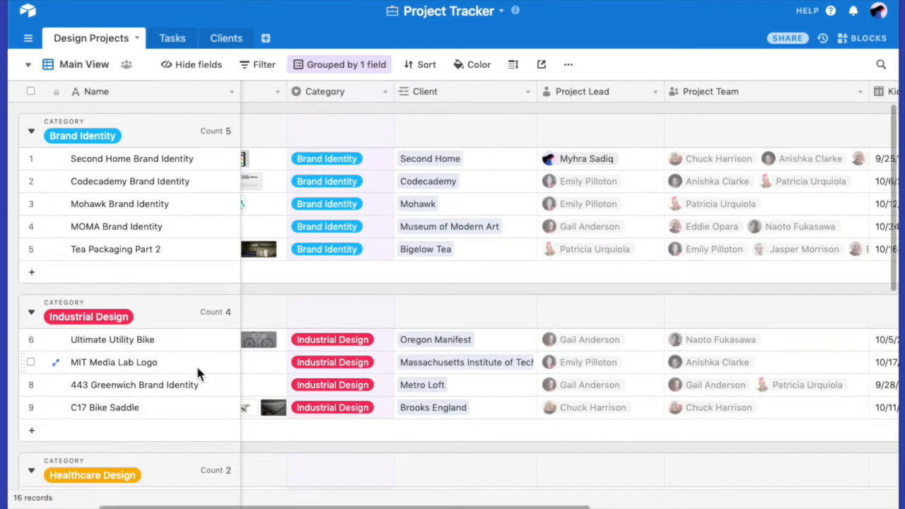
scroll(461, 375, right, 8)
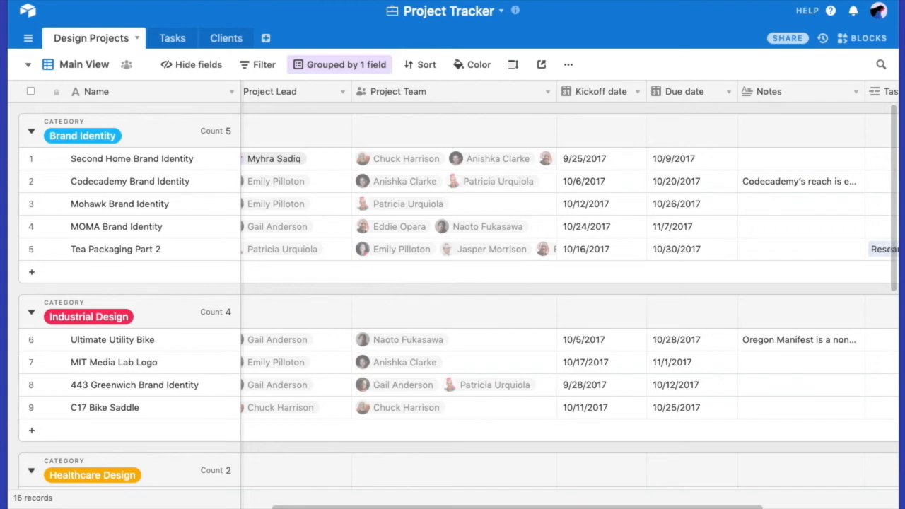
Step: Add a form view to Design Projects, title it Design Projects Request Form, and look over its fields
click(80, 67)
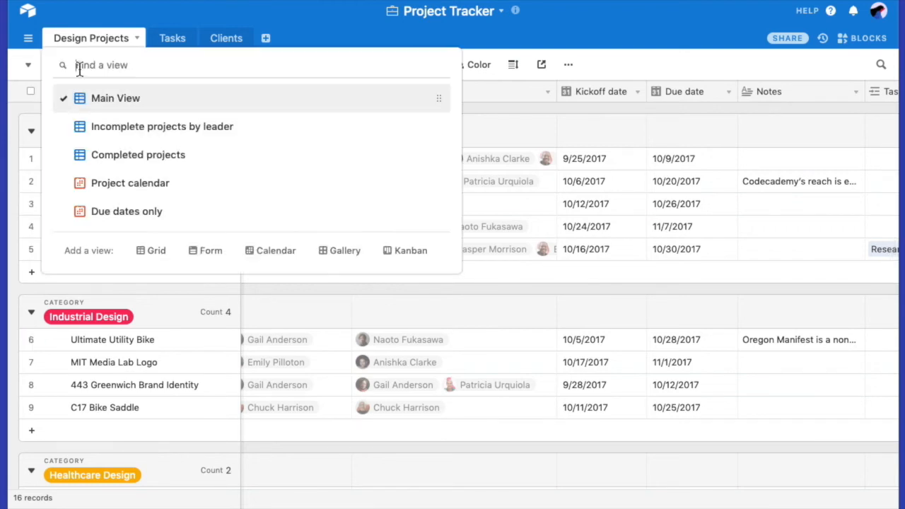
click(212, 258)
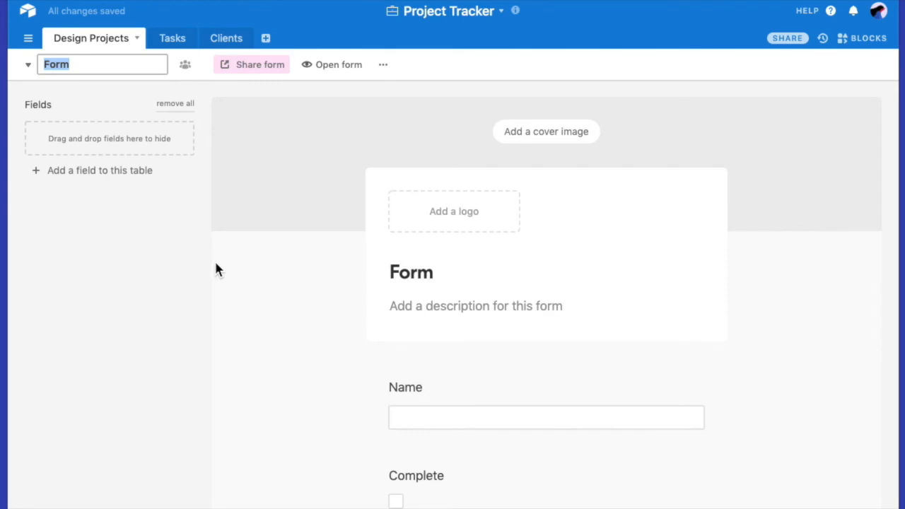
click(456, 276)
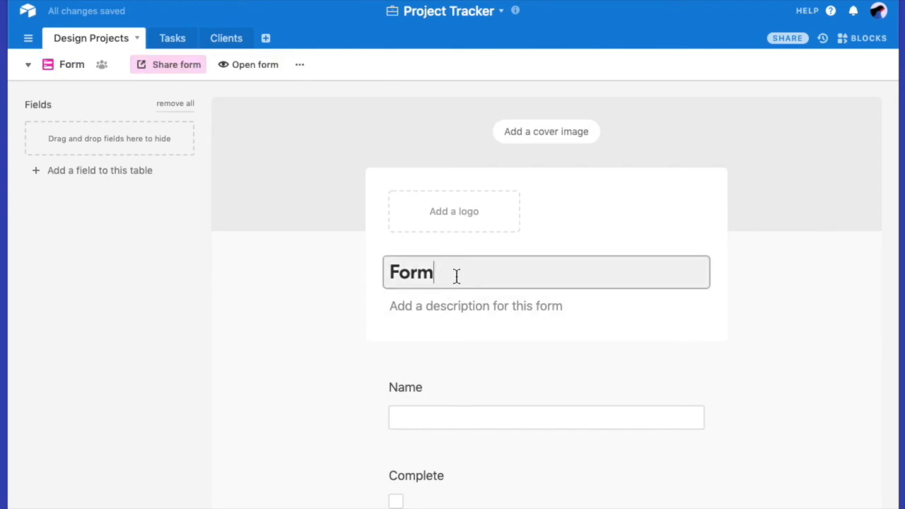
double_click(456, 276)
text(Design )
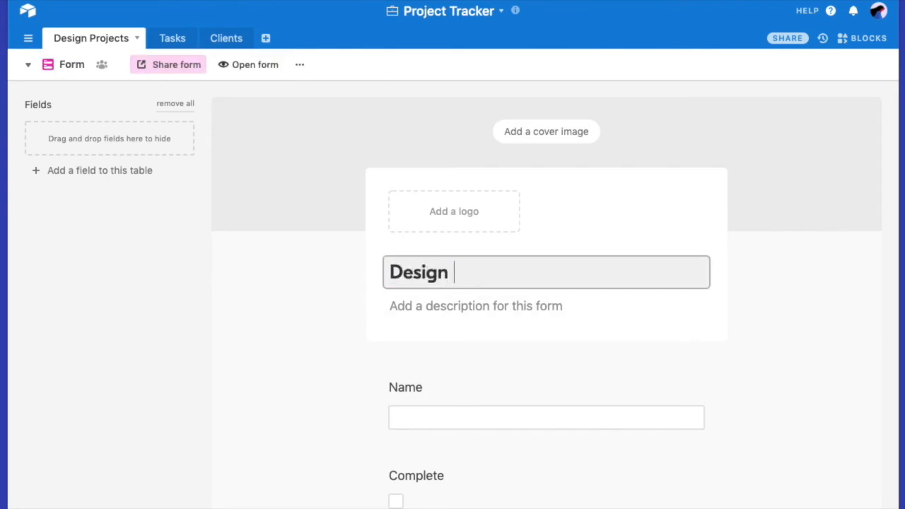
text(Projects R)
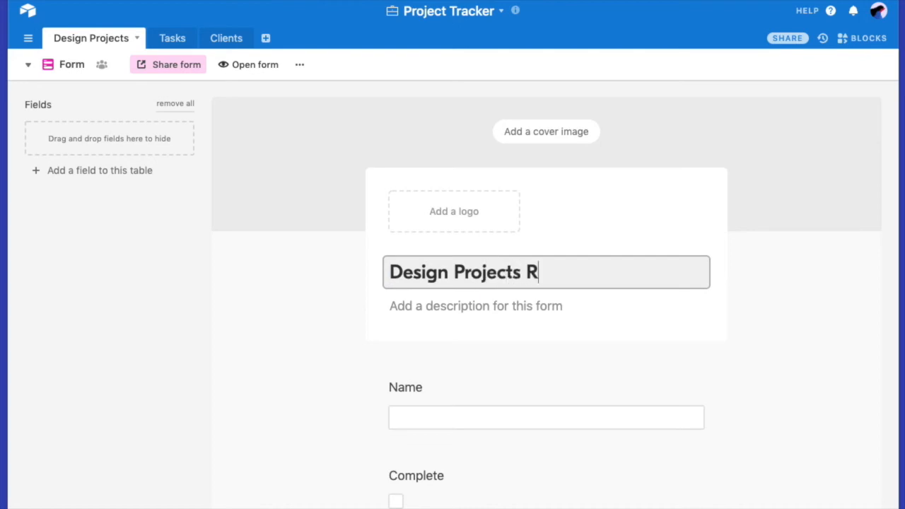
text(equest Form)
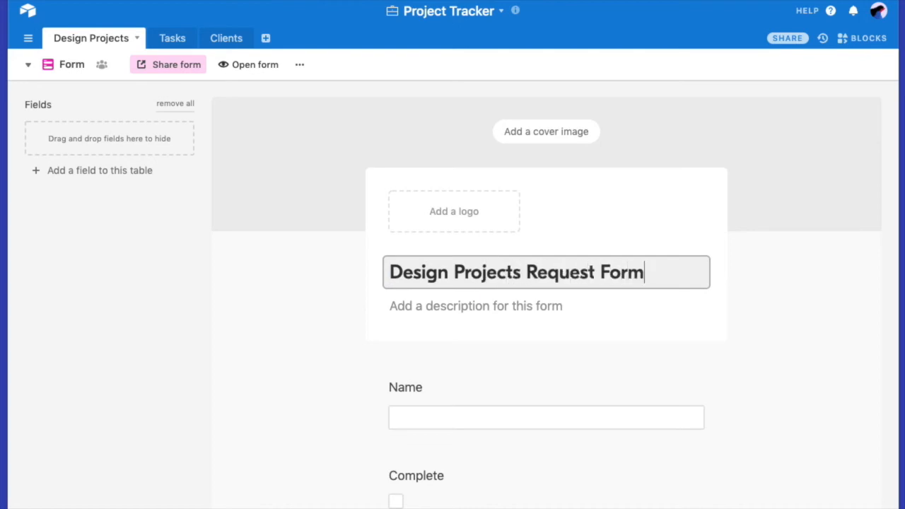
scroll(443, 367, down, 5)
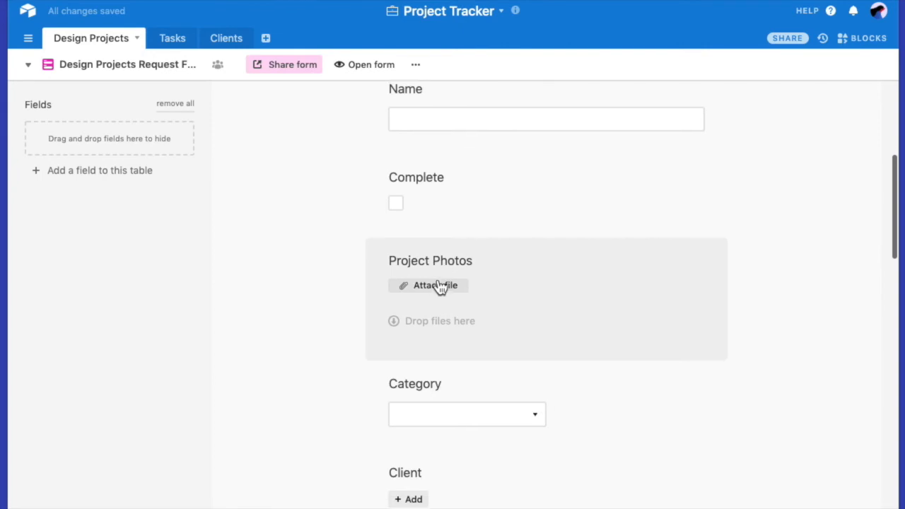
Step: Hide the Project Lead, Project Team and Tasks fields from the Design Projects Request Form
scroll(440, 286, down, 6)
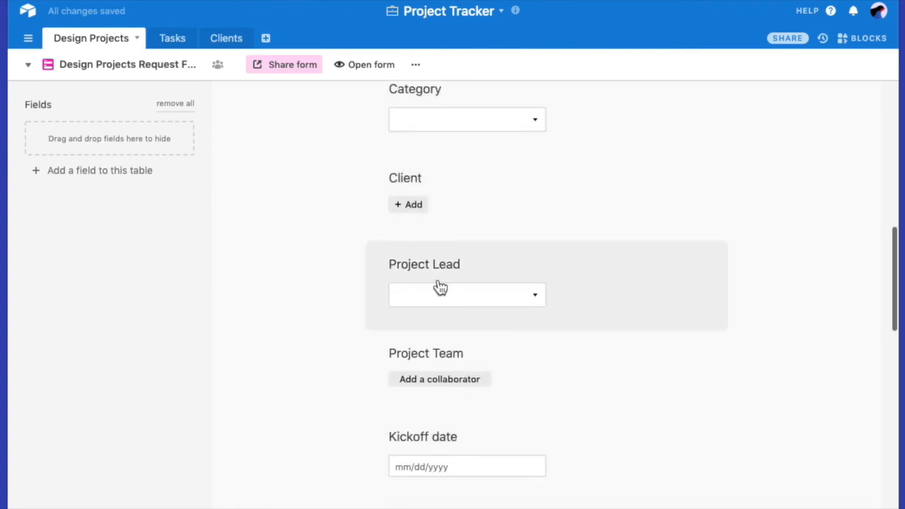
drag(481, 177, 44, 170)
drag(572, 210, 147, 173)
scroll(453, 352, down, 3)
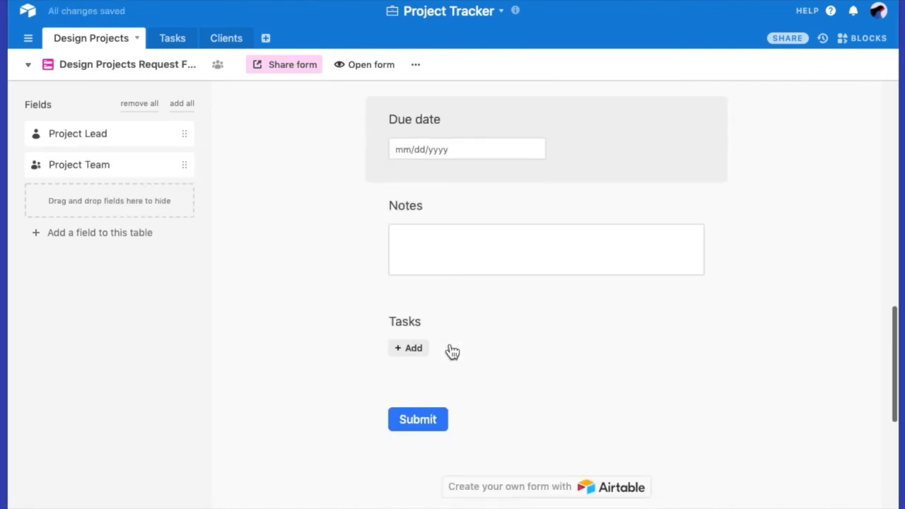
scroll(449, 350, down, 1)
drag(460, 271, 87, 206)
scroll(338, 343, down, 2)
Step: Copy the request form's private share link and open it in a new browser tab to look over the public form
scroll(338, 342, up, 6)
scroll(340, 347, up, 10)
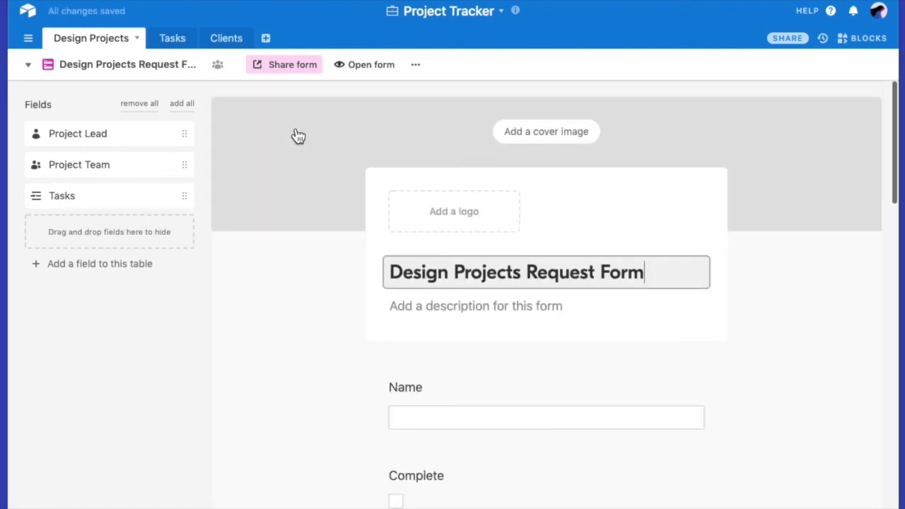
click(292, 74)
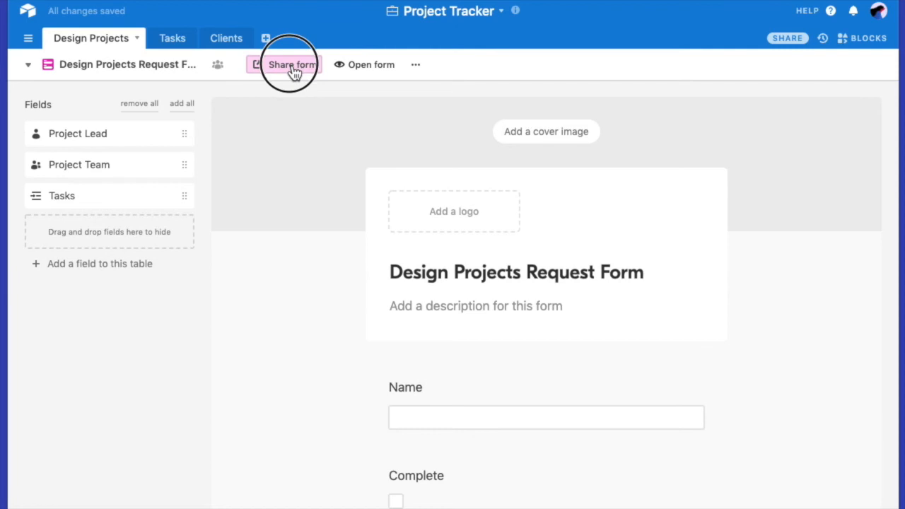
click(314, 172)
key(ctrl+c)
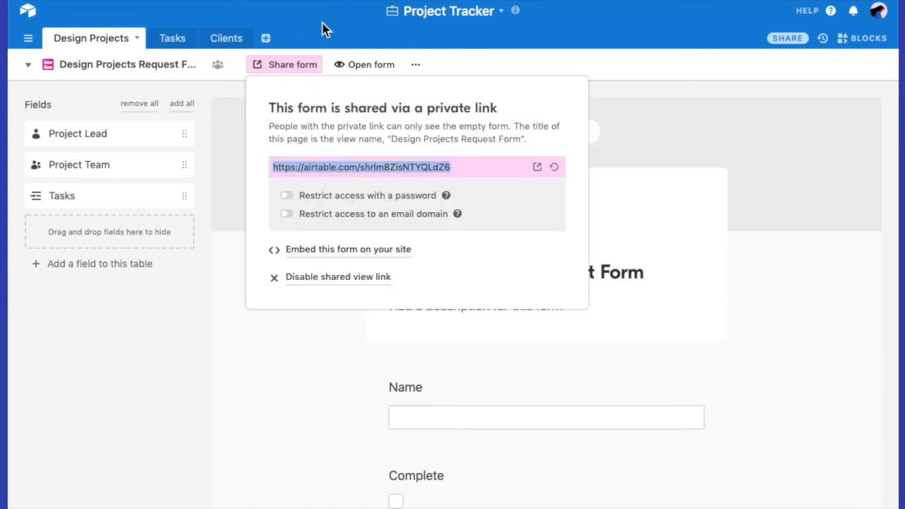
key(ctrl+t)
key(ctrl+v)
key(Return)
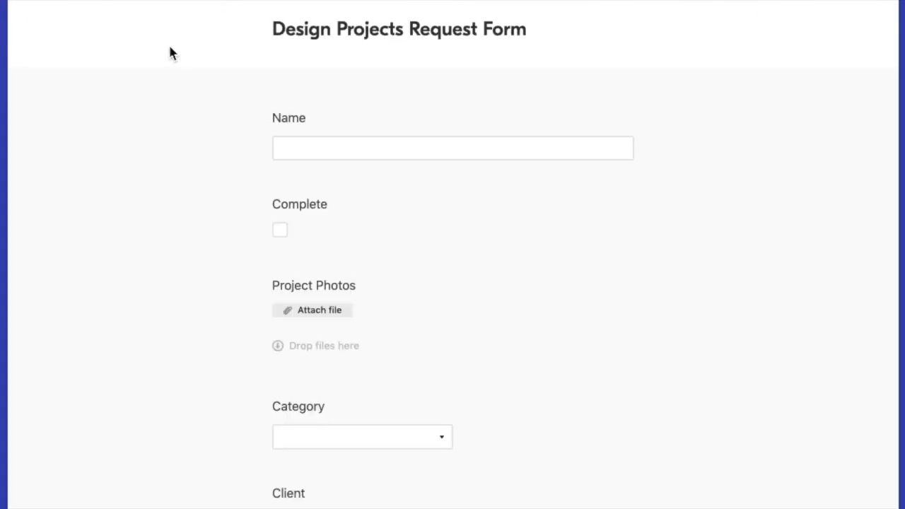
scroll(188, 135, down, 6)
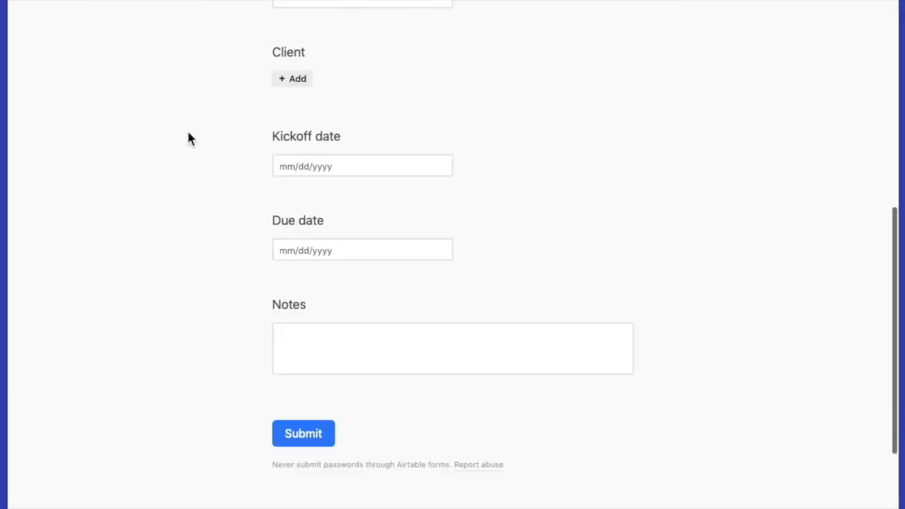
Step: Fill in the shared form's Name field with the requester's first name followed by "'s new project" and submit the request
scroll(189, 136, up, 6)
click(304, 147)
text(Mhr)
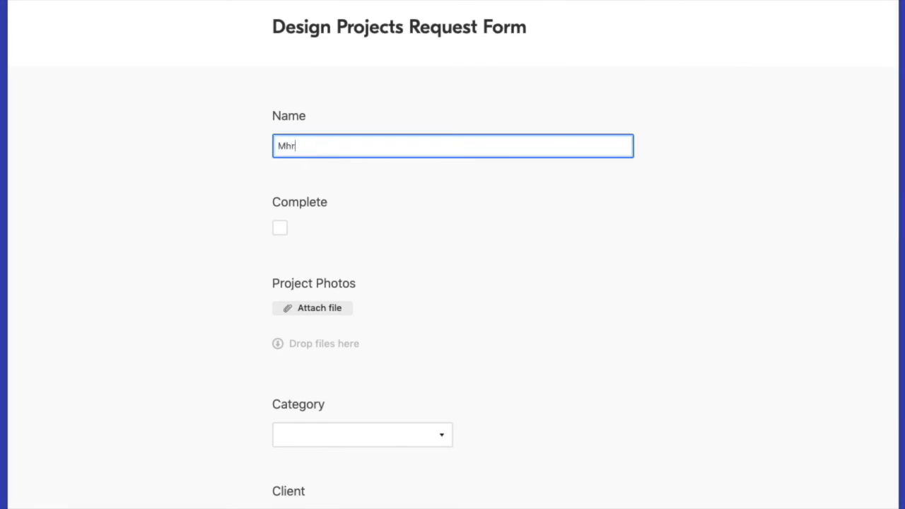
text(yhra's new pr)
scroll(311, 260, down, 10)
click(310, 322)
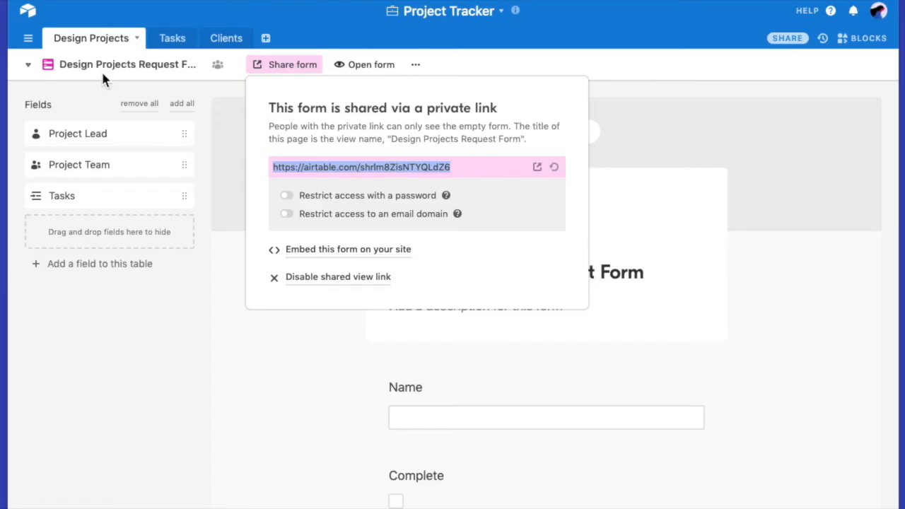
Step: Return to the Main View of Design Projects and check for the submitted project record
click(101, 80)
click(103, 97)
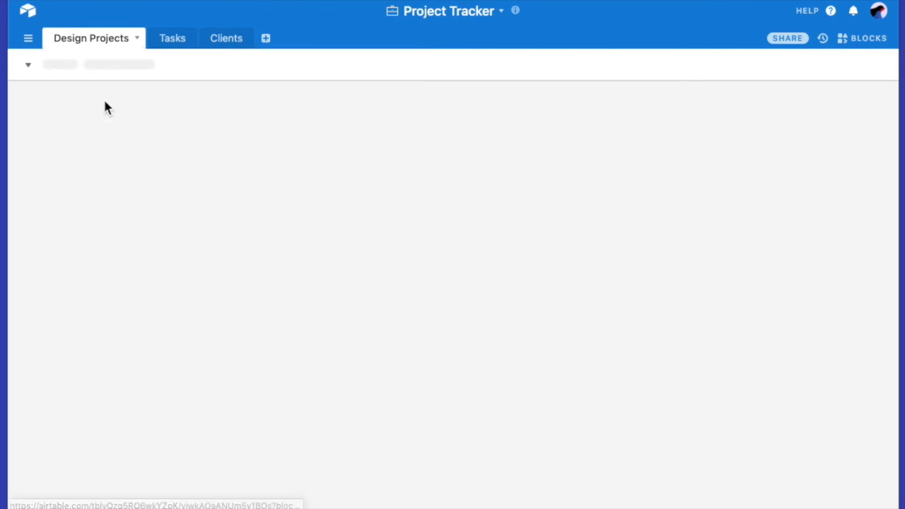
scroll(197, 165, left, 10)
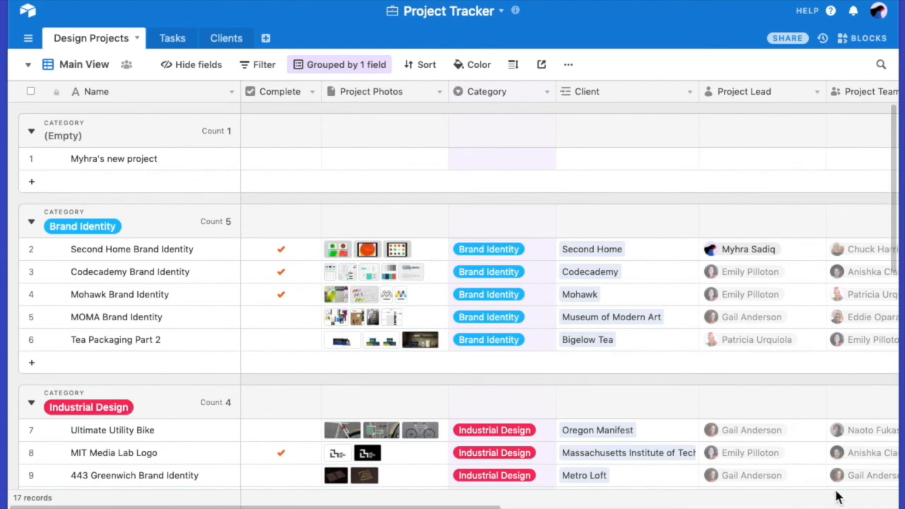
Step: Open the base's blocks dashboard and examine the Description block and the Projects per person chart
click(864, 38)
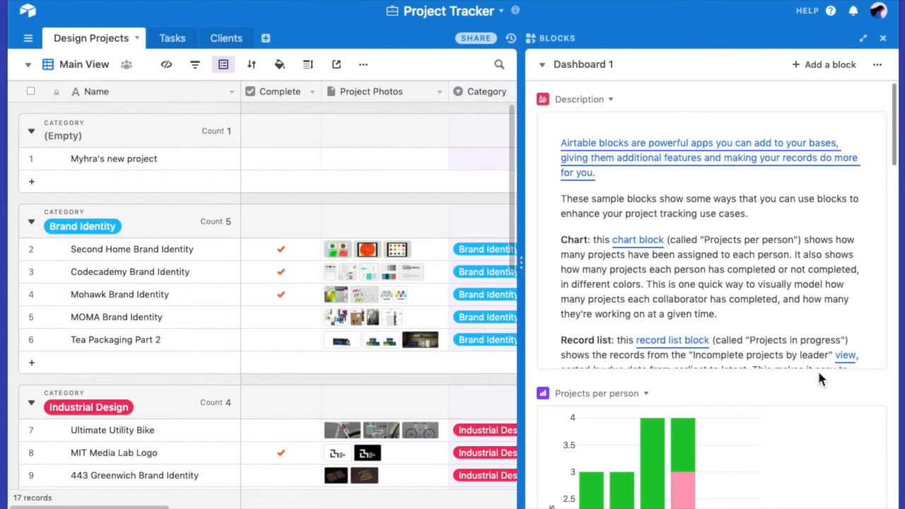
scroll(818, 370, down, 1)
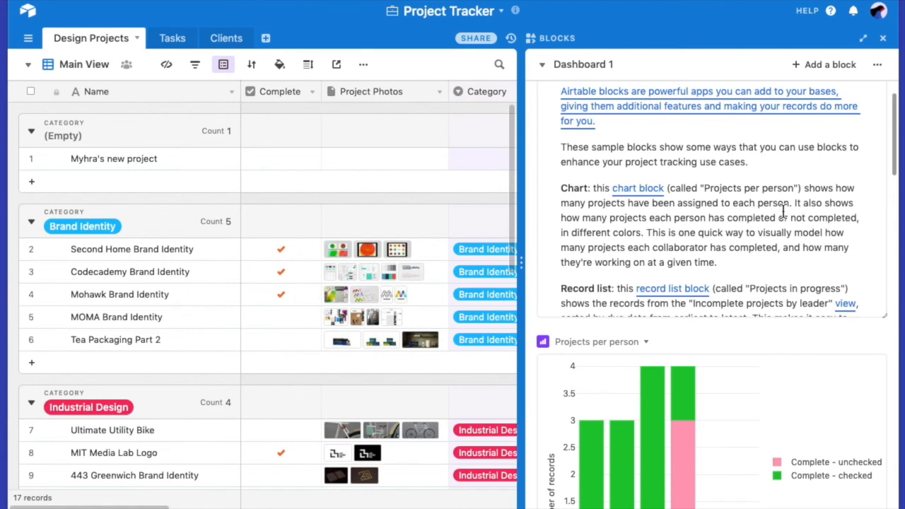
scroll(784, 211, up, 1)
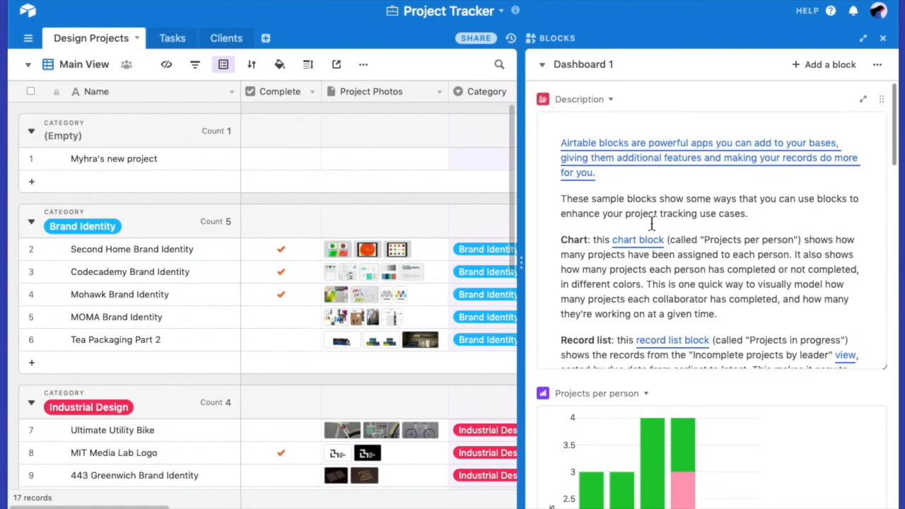
scroll(657, 224, down, 1)
scroll(657, 225, down, 1)
scroll(657, 225, down, 2)
mouse_move(683, 445)
scroll(693, 384, down, 5)
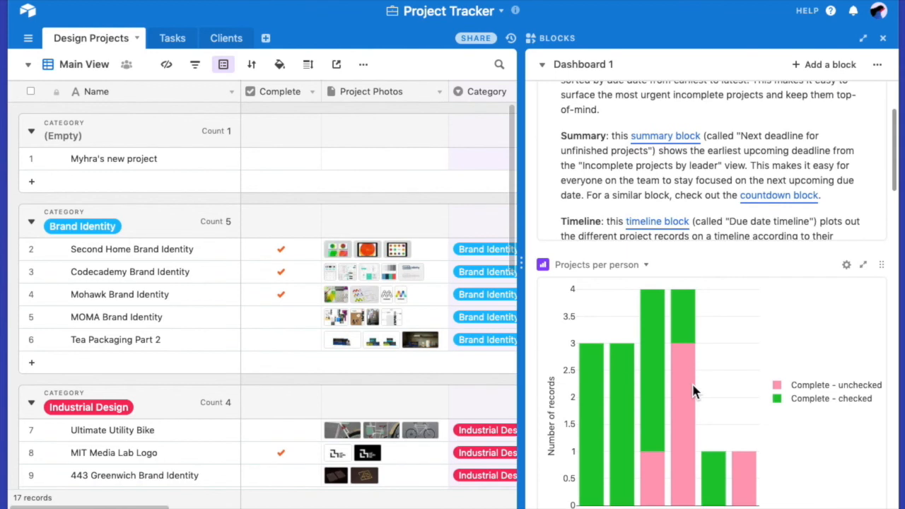
scroll(693, 391, down, 2)
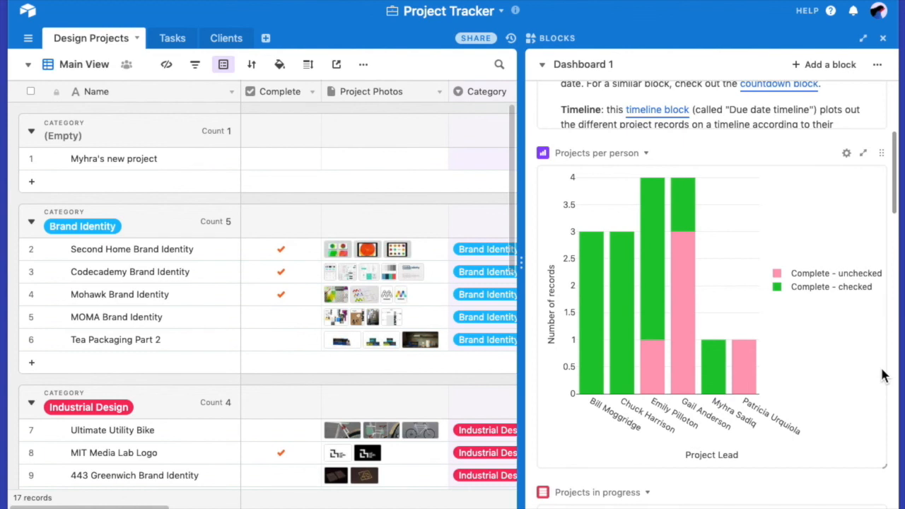
mouse_move(721, 385)
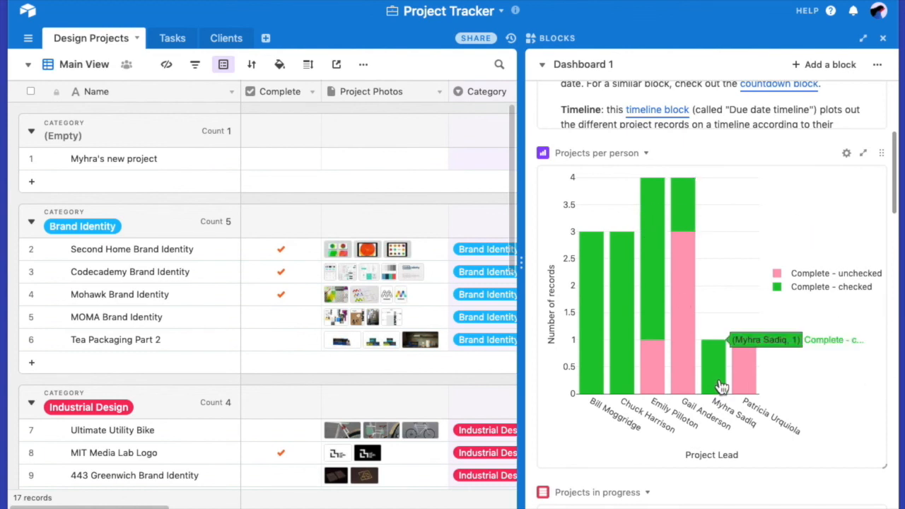
Step: Review the Projects per person chart's settings, close them, and view the chart in fullscreen before returning to the dashboard
click(849, 156)
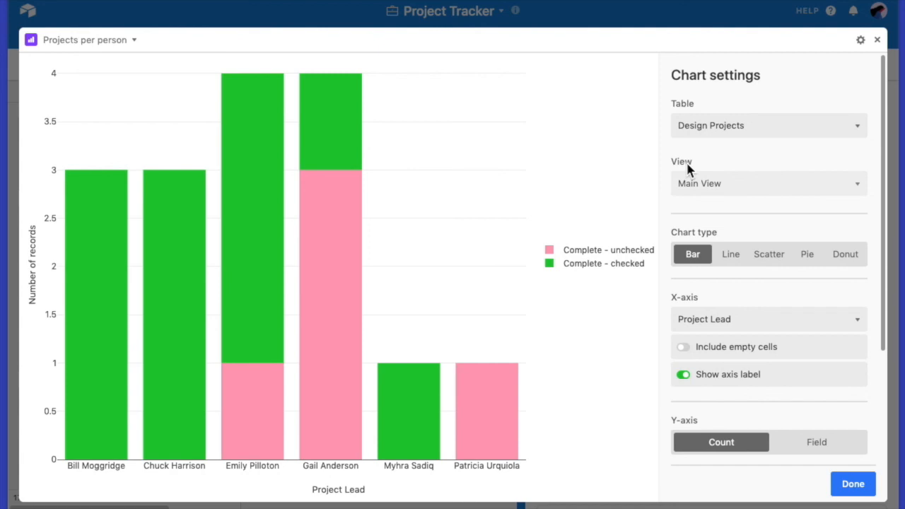
click(878, 40)
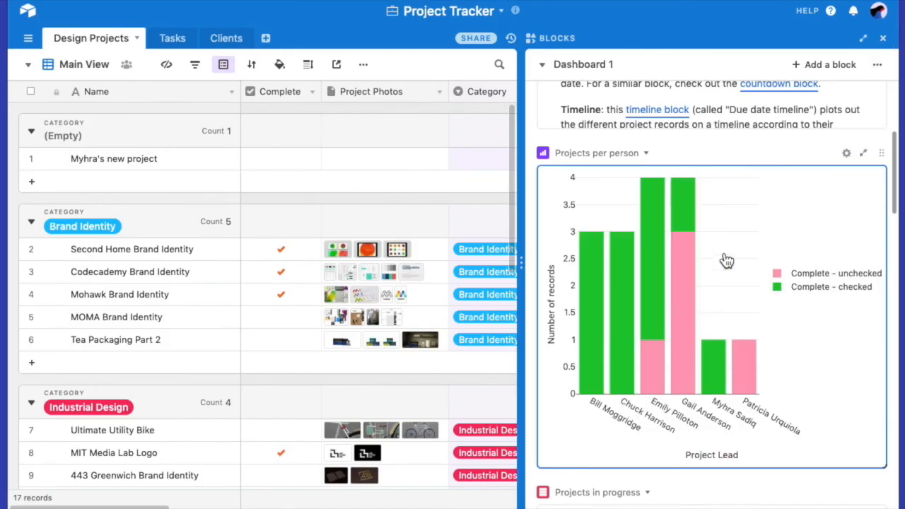
mouse_move(521, 265)
mouse_down()
mouse_move(597, 266)
mouse_move(517, 266)
mouse_up()
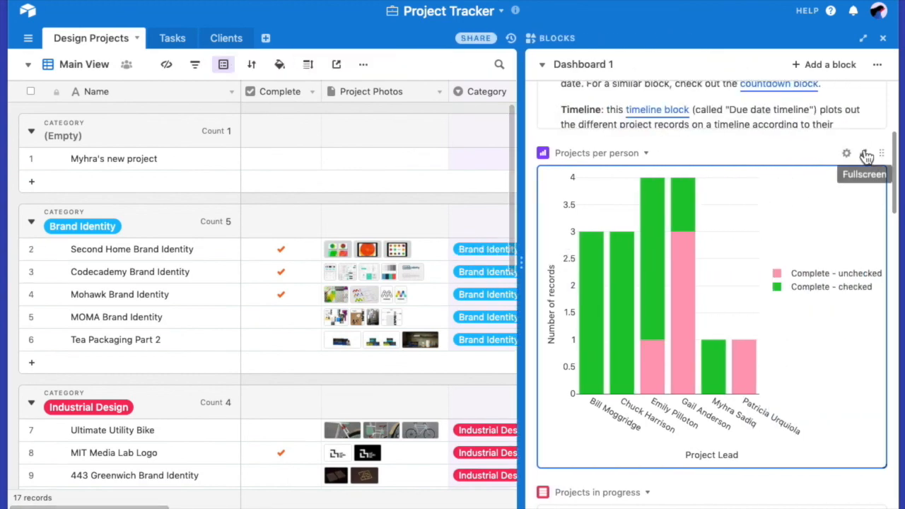
click(866, 155)
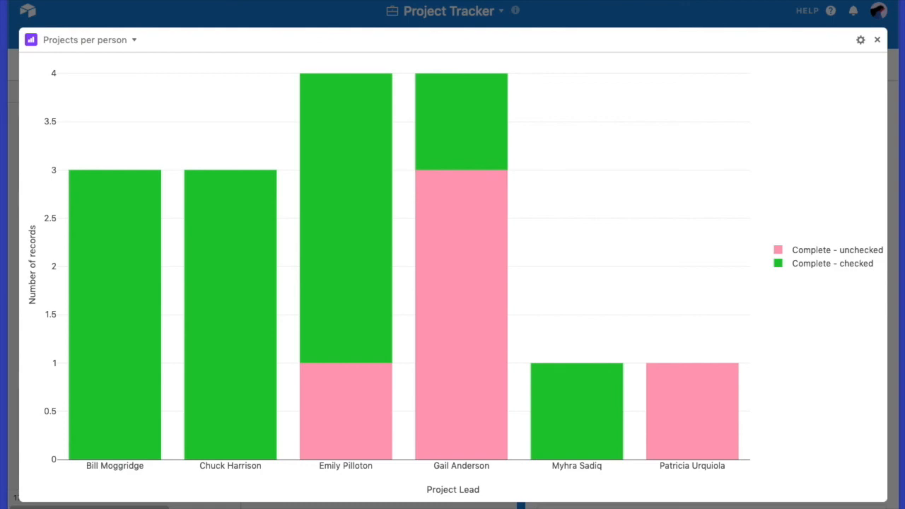
click(877, 40)
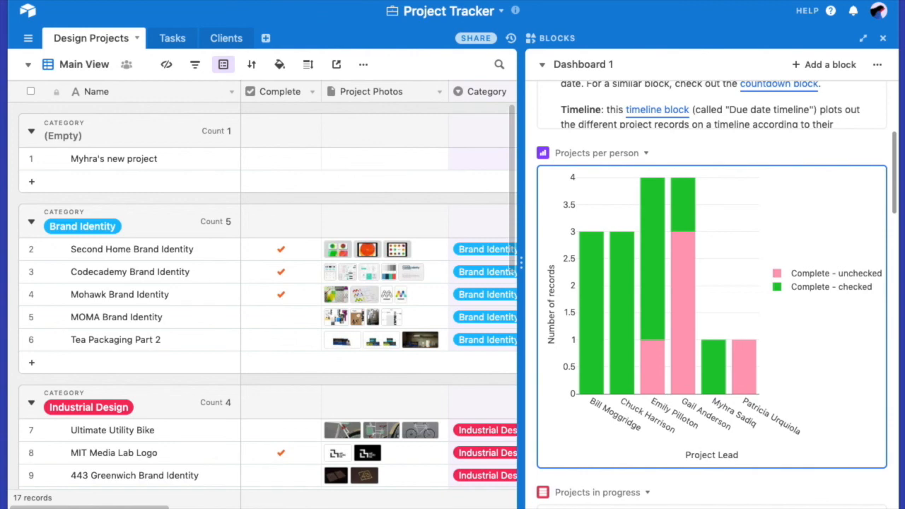
Step: Look through the remaining dashboard blocks and browse the catalogue of blocks that can be added to the base
scroll(888, 362, up, 5)
scroll(889, 362, down, 10)
scroll(889, 373, down, 15)
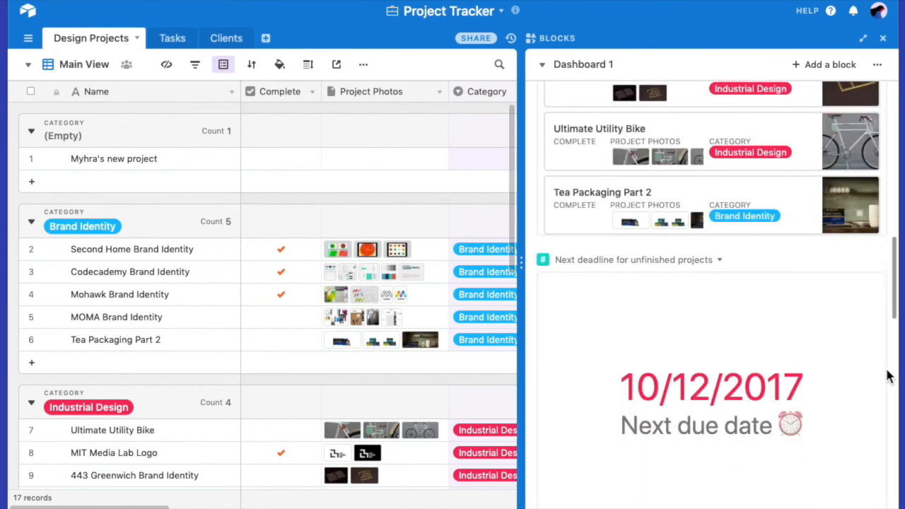
click(822, 66)
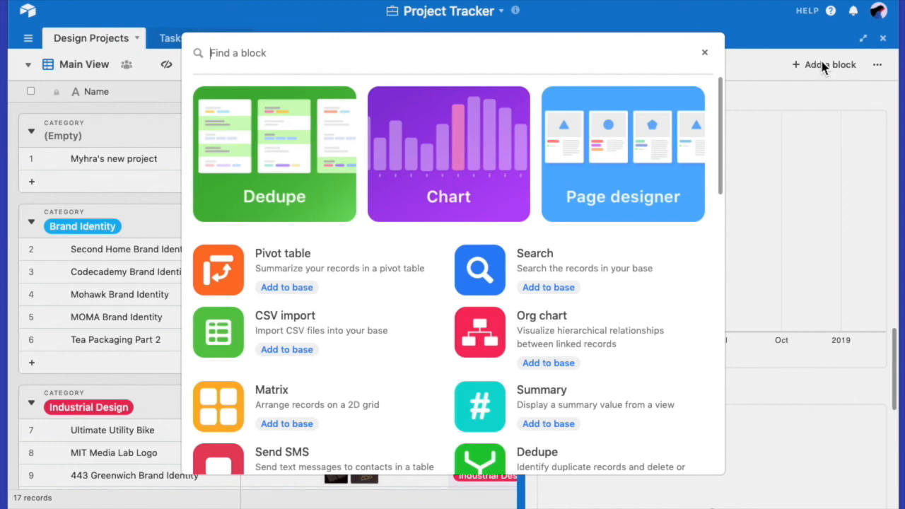
scroll(632, 263, down, 3)
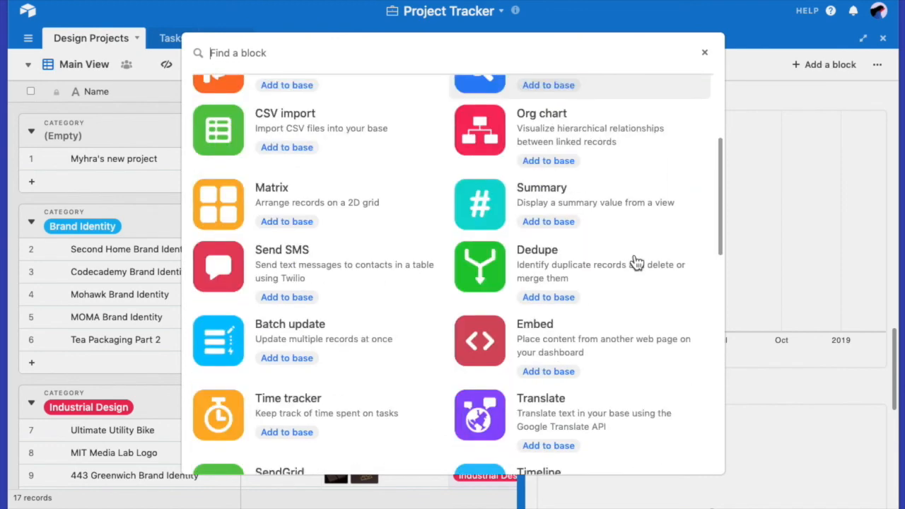
click(705, 54)
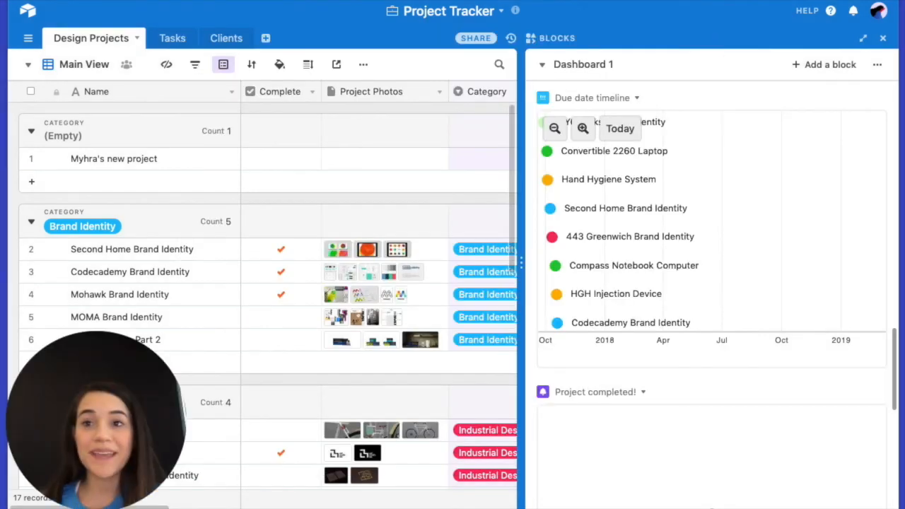